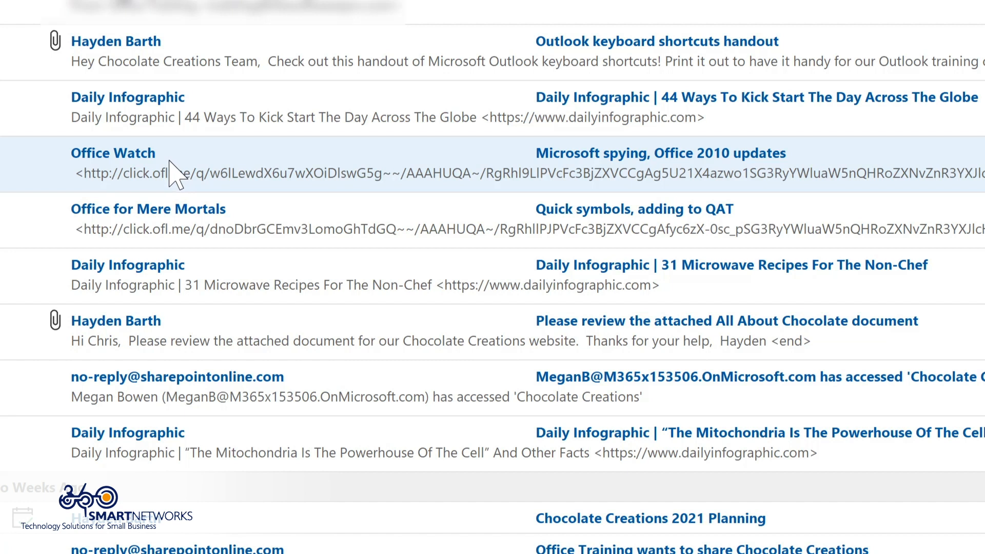
# Start creating a rule from the Microsoft spying, Office 2010 updates message with the condition From Office Watch
pyautogui.rightClick(180, 159)
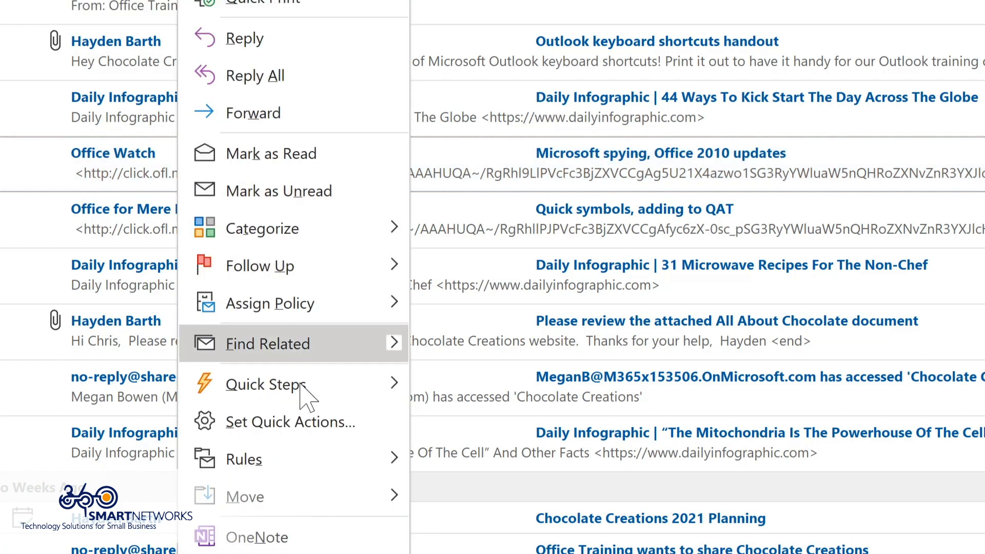
pyautogui.moveTo(307, 464)
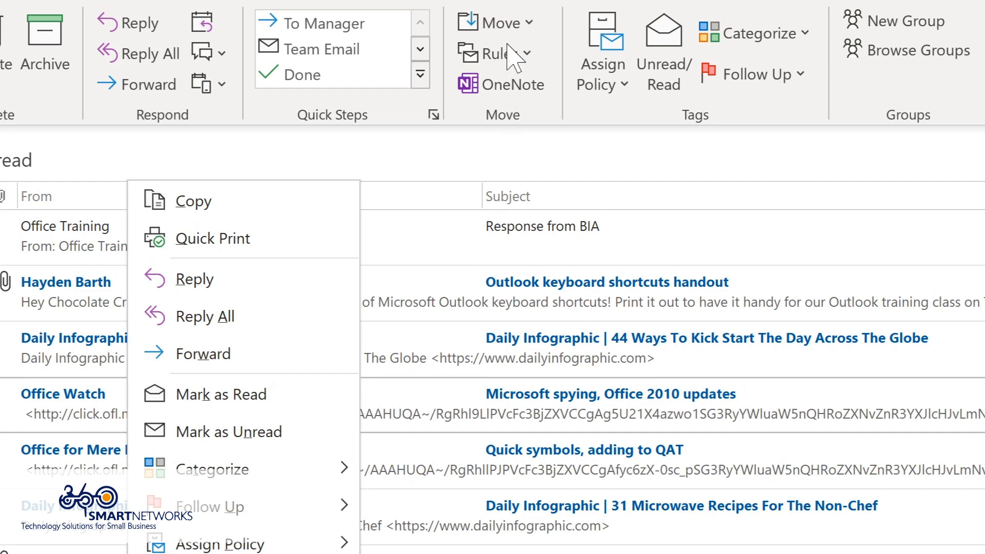
pyautogui.click(522, 57)
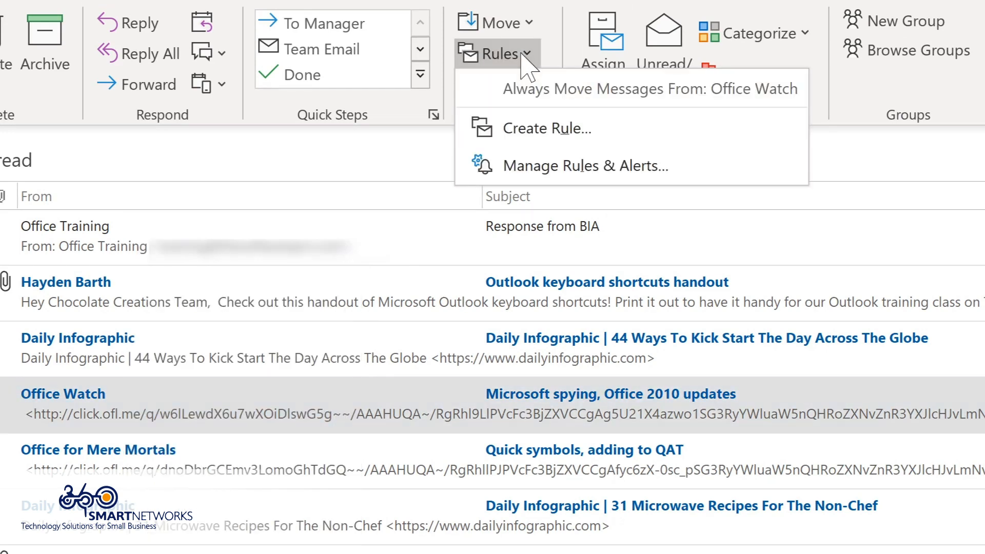
pyautogui.click(518, 125)
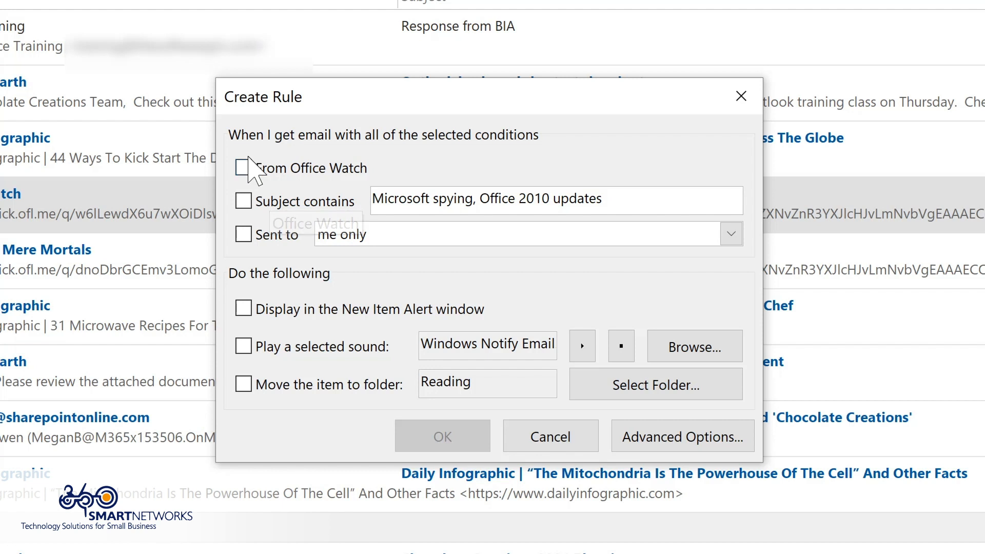
pyautogui.click(246, 169)
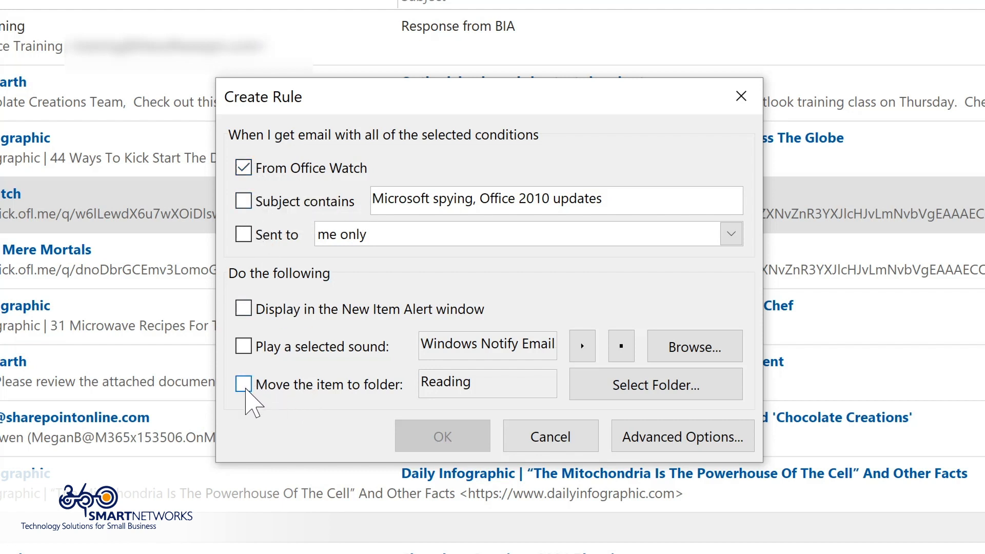
# Set the rule to move matching messages to the Tech Newsletters folder
pyautogui.click(246, 389)
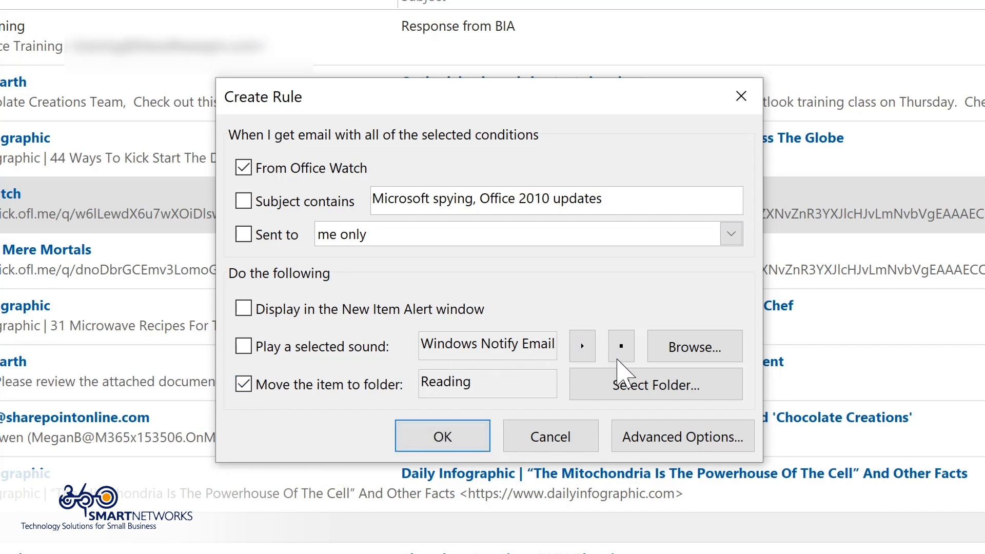
pyautogui.click(632, 384)
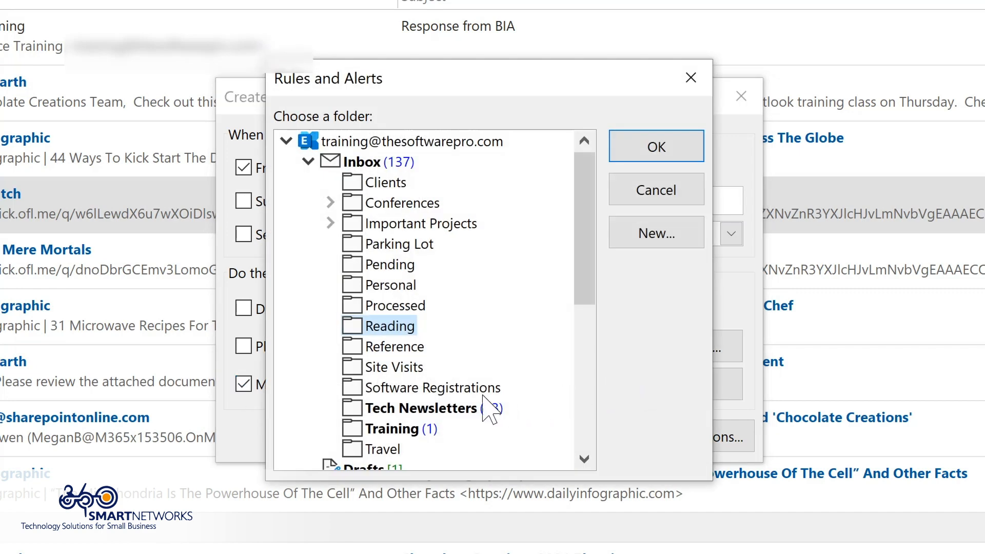
pyautogui.click(391, 408)
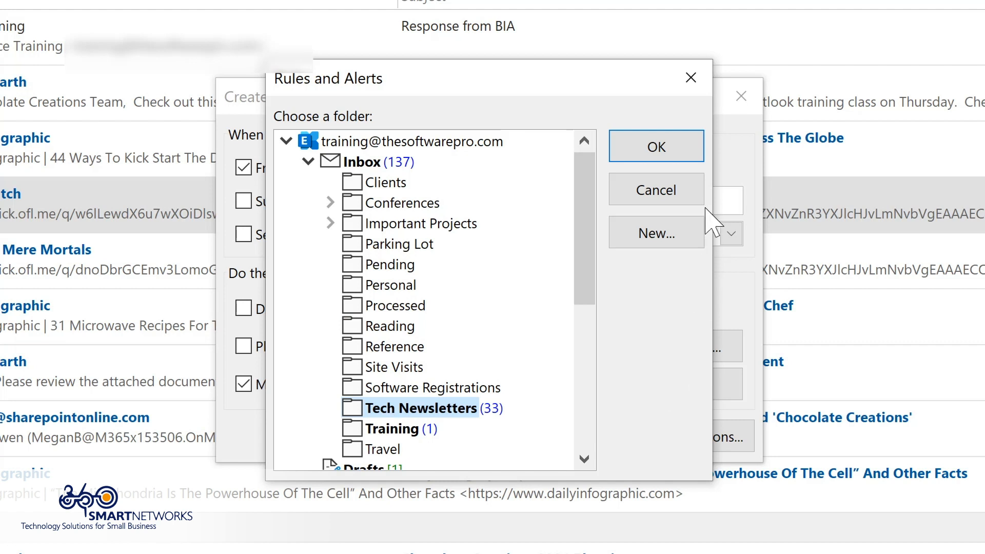
pyautogui.click(657, 147)
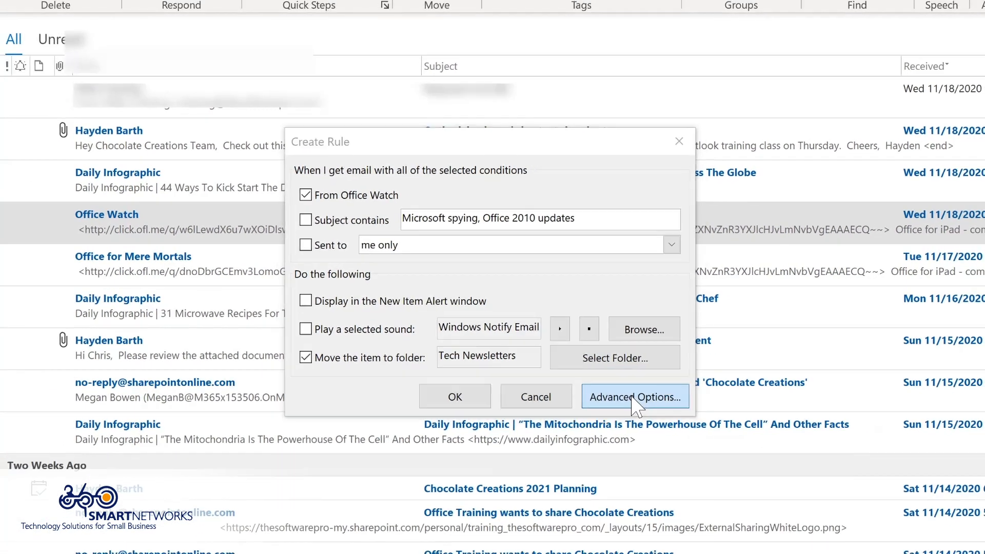
# Go through the rule's advanced options keeping the existing selections, and finish it so it also runs on messages already in the Inbox
pyautogui.click(729, 437)
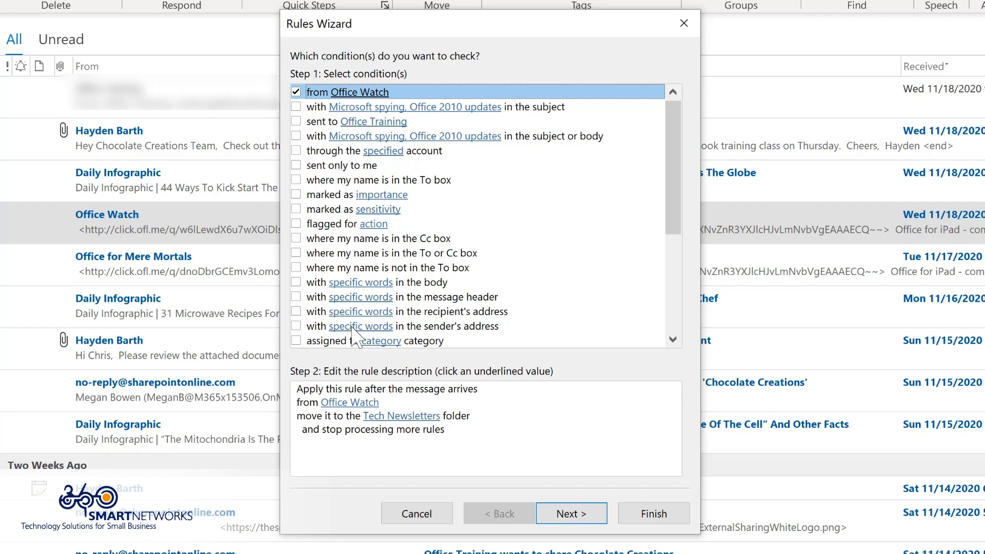
pyautogui.click(569, 513)
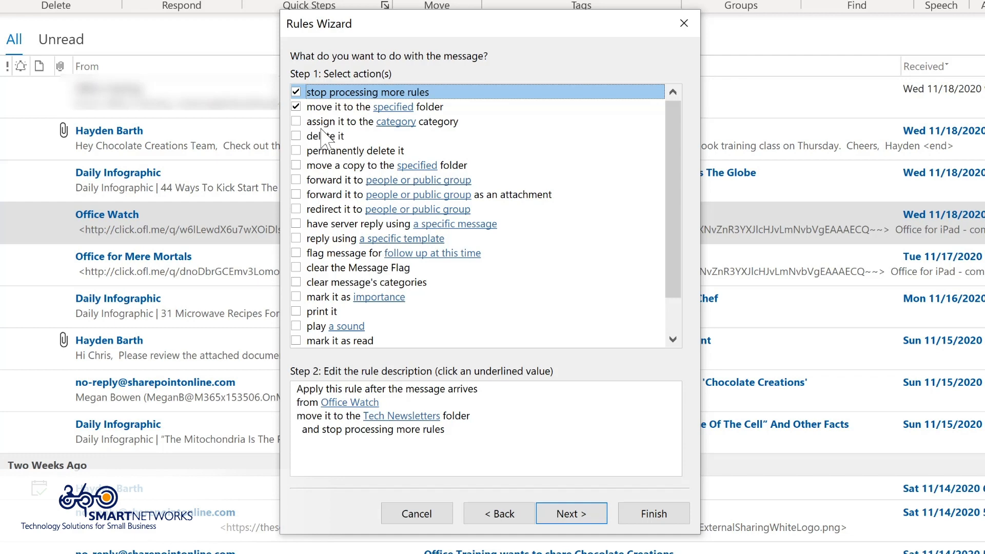
pyautogui.click(567, 515)
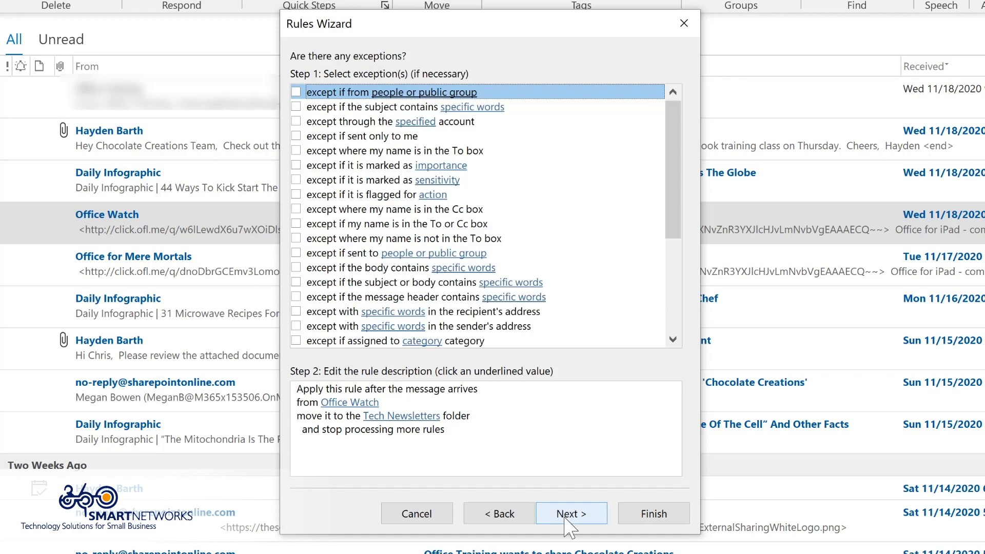
pyautogui.click(569, 515)
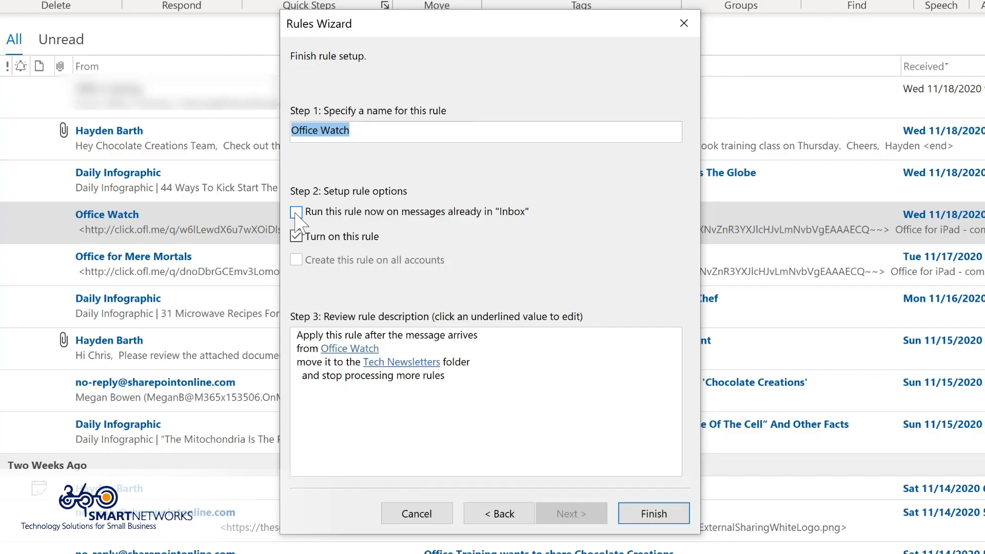
pyautogui.click(297, 213)
pyautogui.click(644, 514)
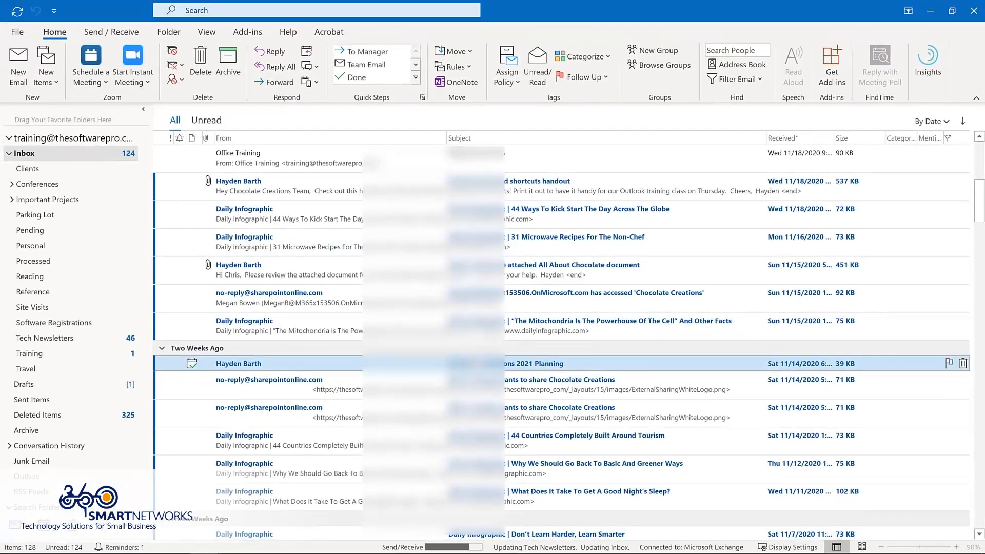
# View the messages in the Tech Newsletters folder and open the management window for rules and alerts
pyautogui.click(72, 340)
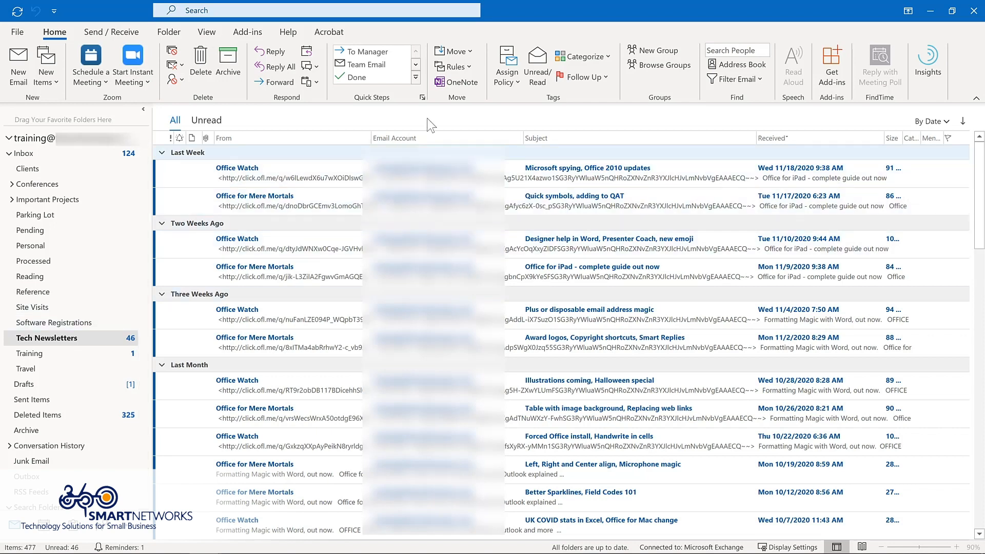
pyautogui.click(464, 68)
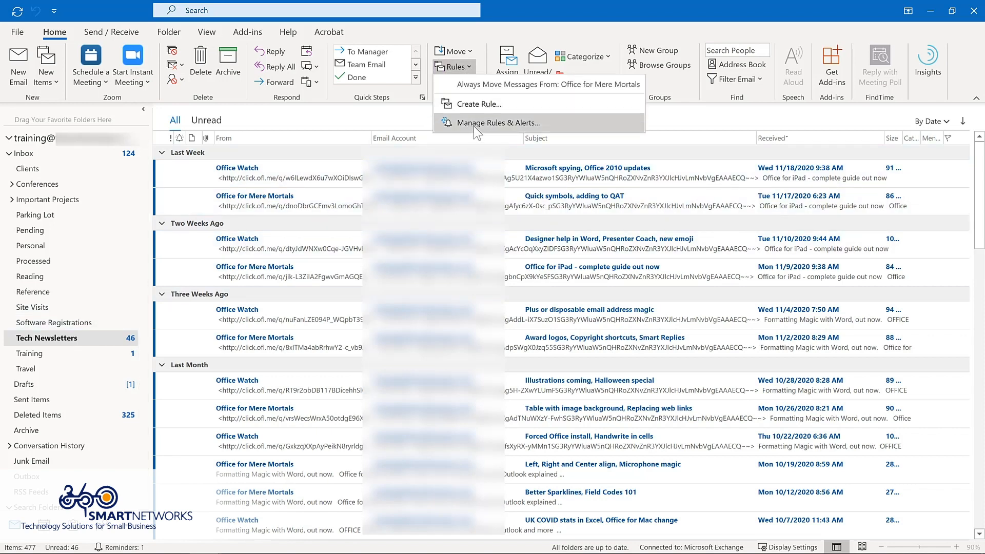
pyautogui.click(472, 122)
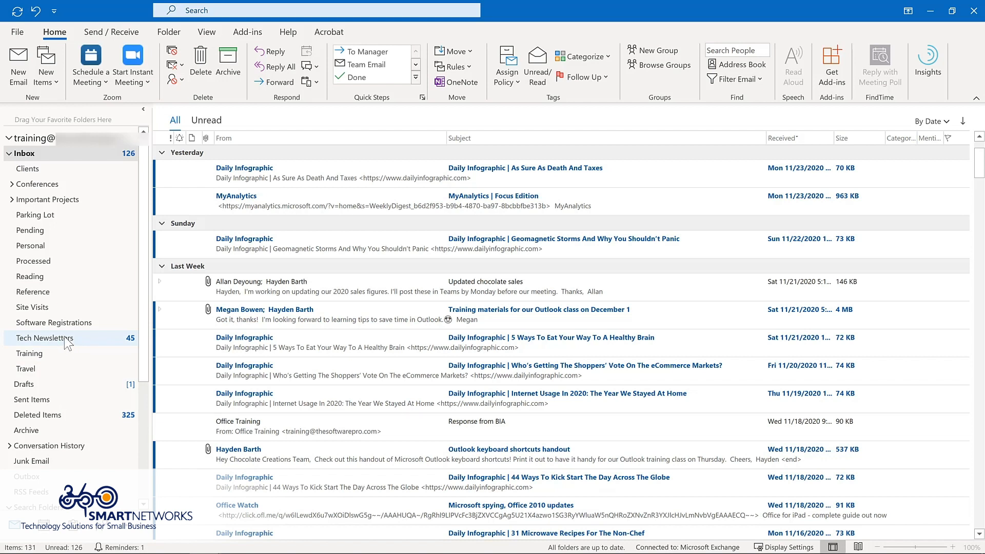
# Add the Tech Newsletters and Training folders to Favorites
pyautogui.moveTo(68, 343); pyautogui.dragTo(69, 122)
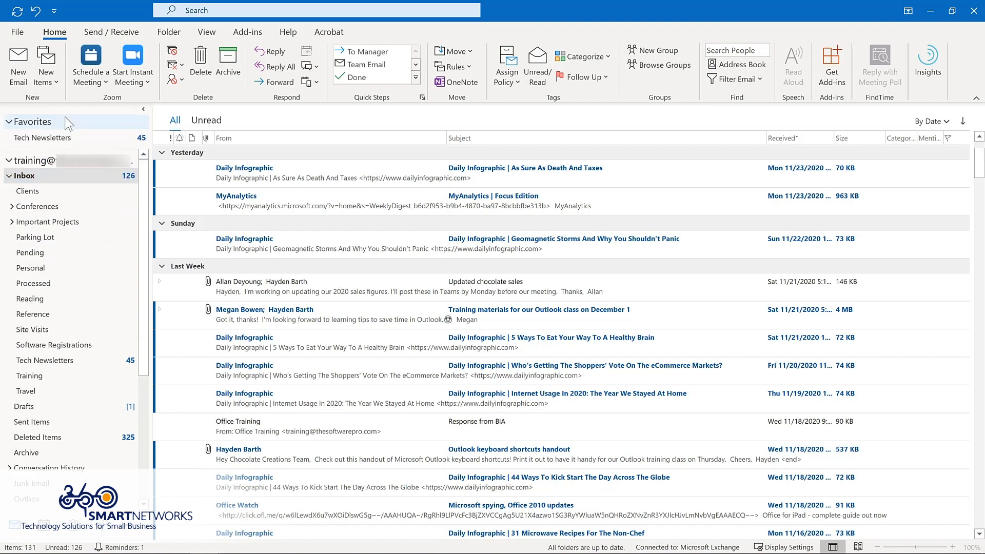
pyautogui.rightClick(51, 377)
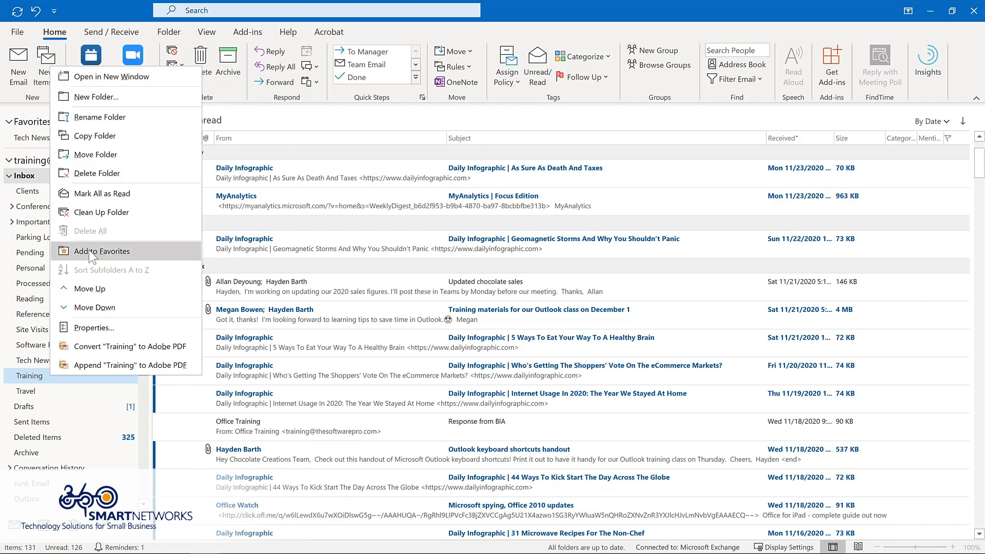
pyautogui.click(88, 251)
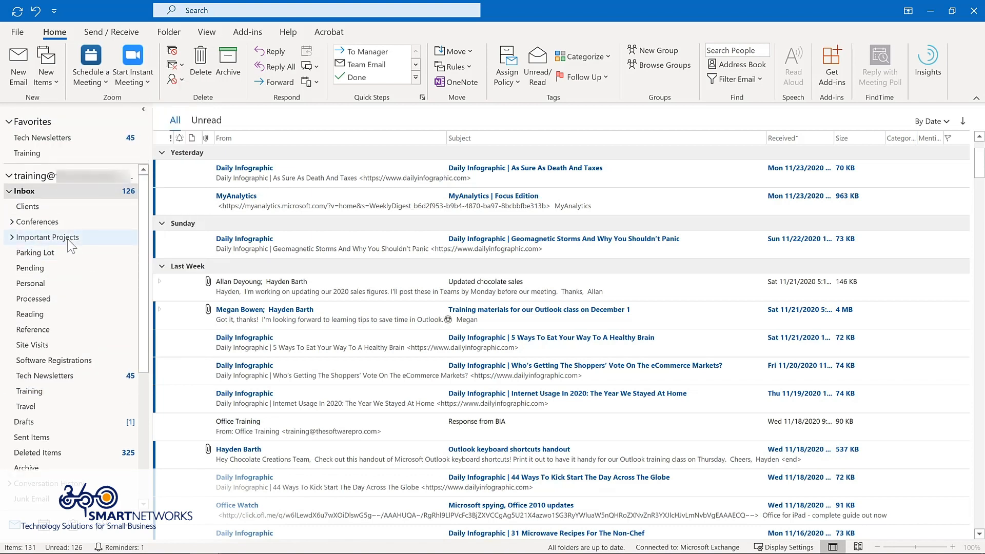
# Add the Important Projects folder to Favorites
pyautogui.click(71, 240)
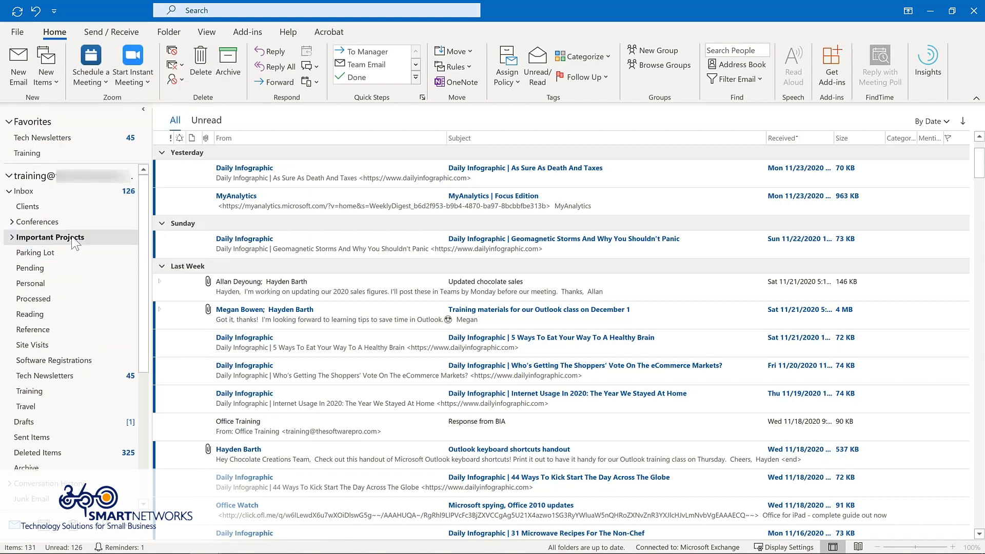
pyautogui.click(174, 38)
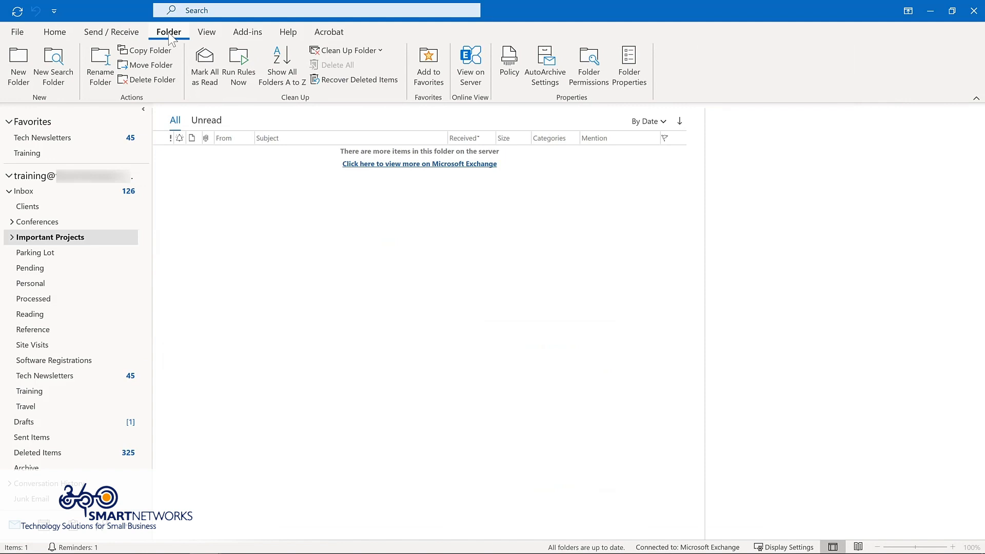
pyautogui.click(421, 75)
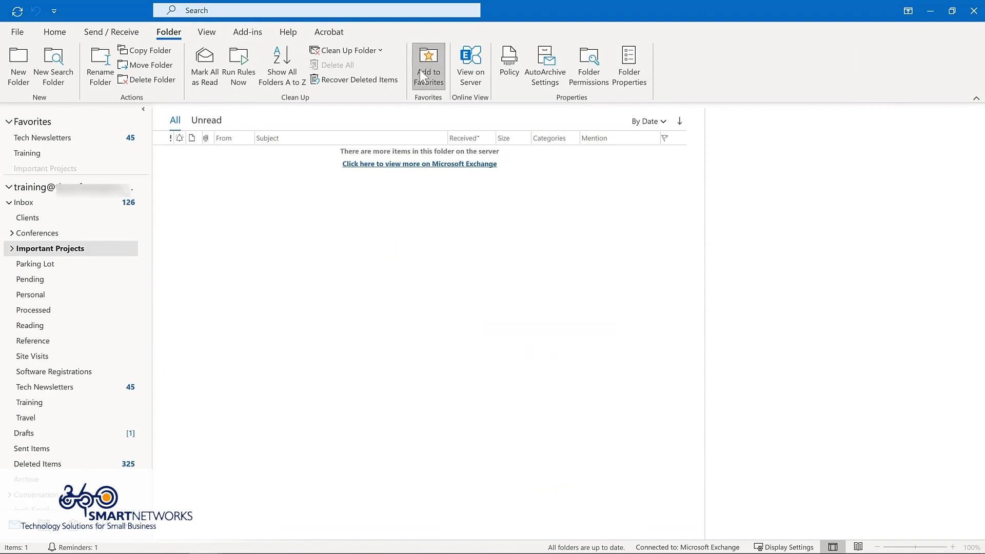
# Move Tech Newsletters to the end of the Favorites list and remove Important Projects from Favorites
pyautogui.click(40, 138)
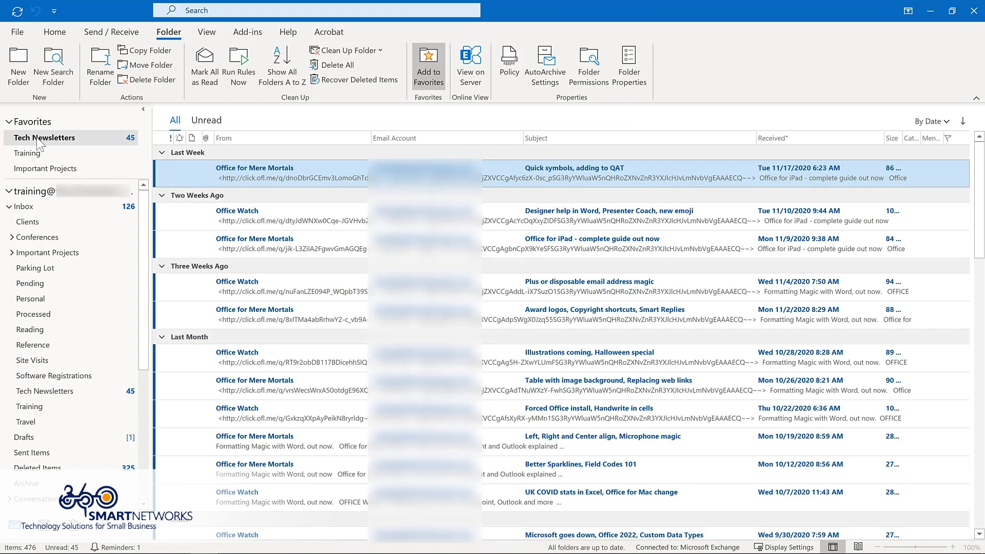
pyautogui.moveTo(38, 142); pyautogui.dragTo(39, 174)
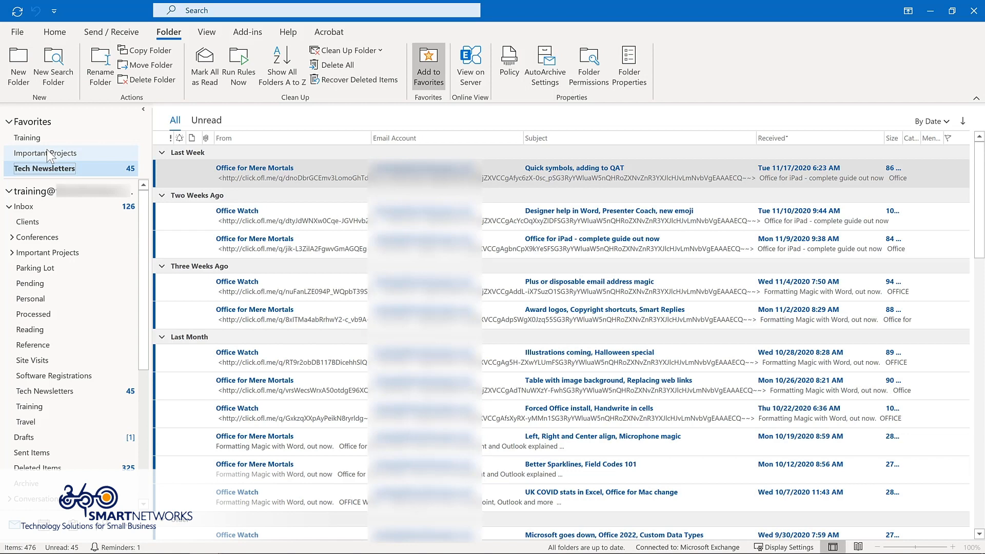
pyautogui.rightClick(49, 154)
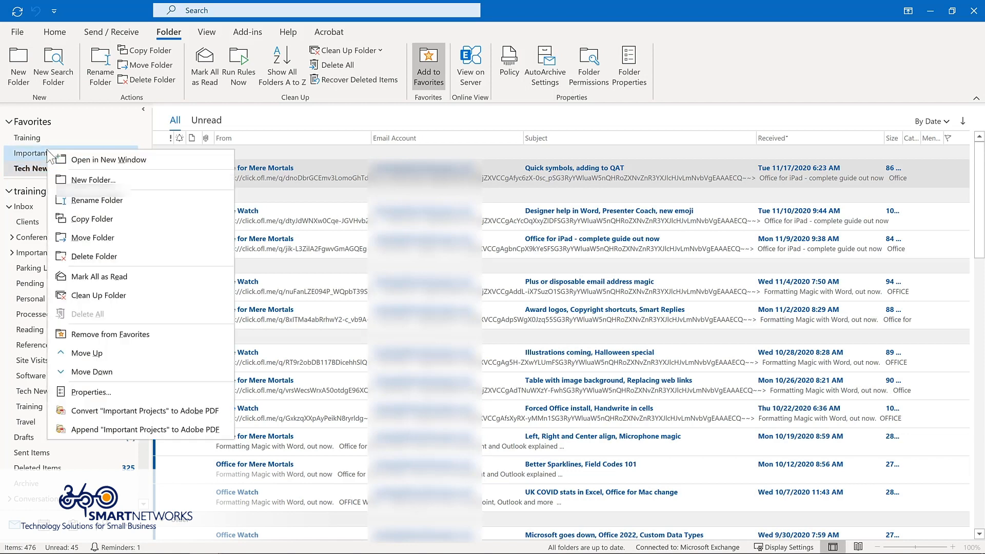
pyautogui.click(101, 331)
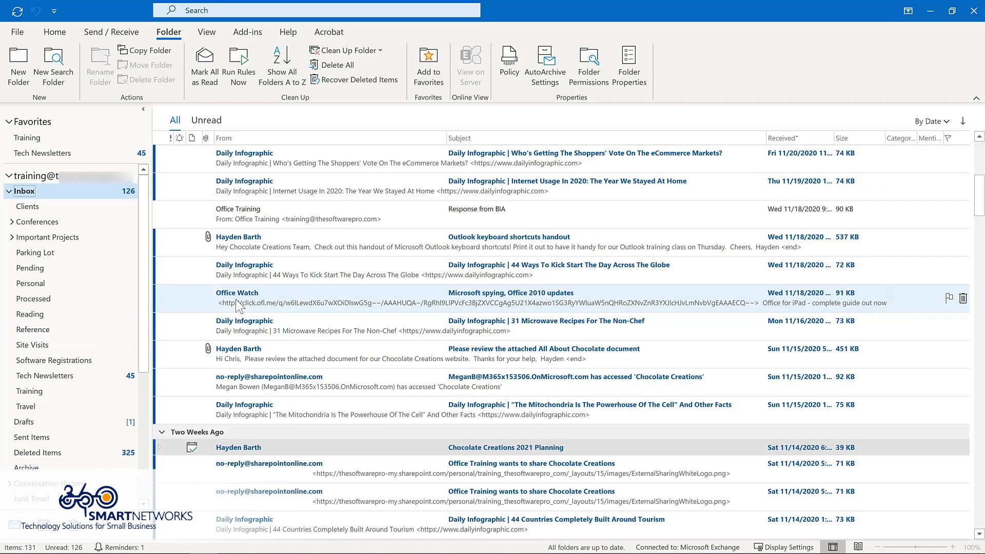
# Move the Office Watch message about Microsoft spying from the Inbox to the Tech Newsletters favorite folder
pyautogui.moveTo(237, 307); pyautogui.dragTo(83, 162)
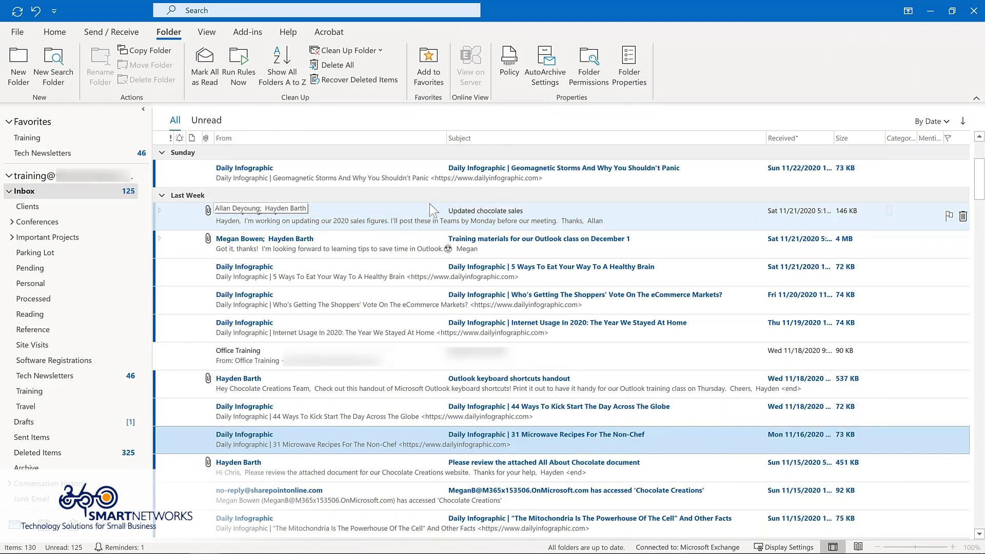
# Flag the Updated chocolate sales message for follow-up with a reminder, setting the start and due date to Monday, November 30, 2020
pyautogui.click(947, 216)
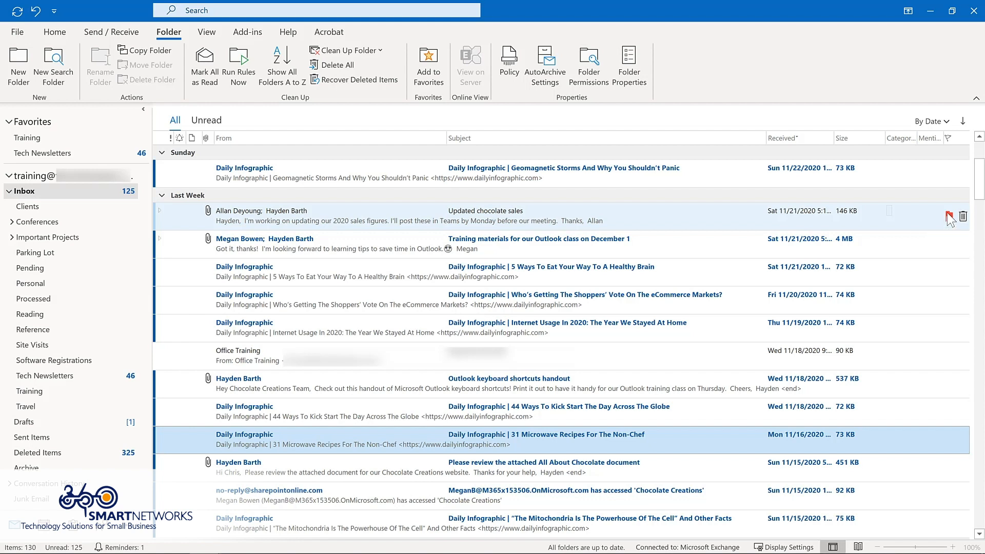
pyautogui.rightClick(950, 217)
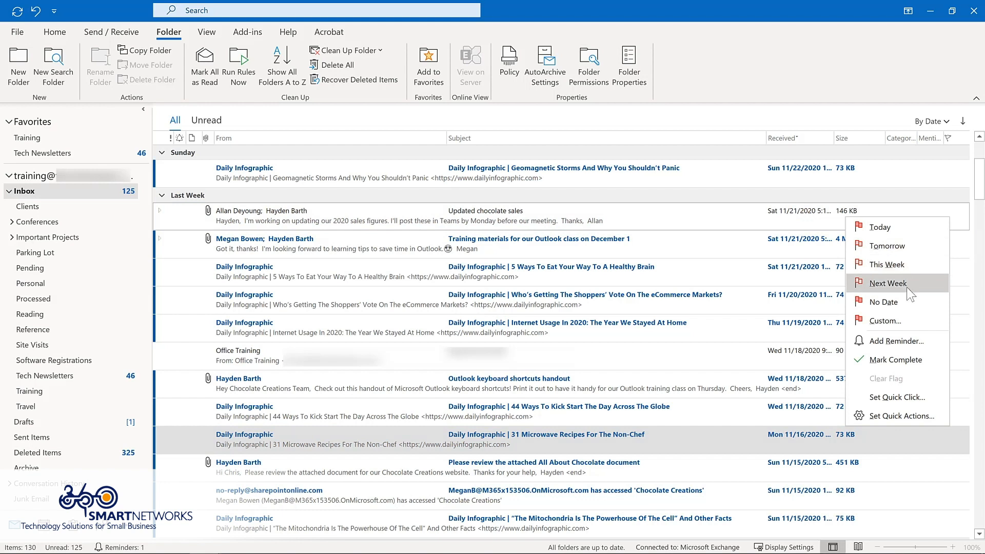
pyautogui.click(895, 338)
pyautogui.click(585, 265)
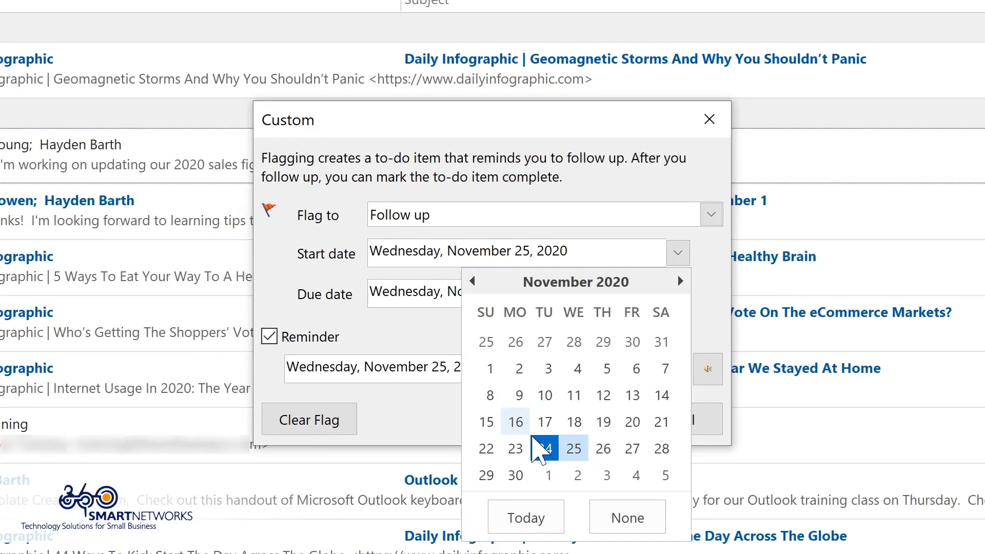
pyautogui.click(515, 475)
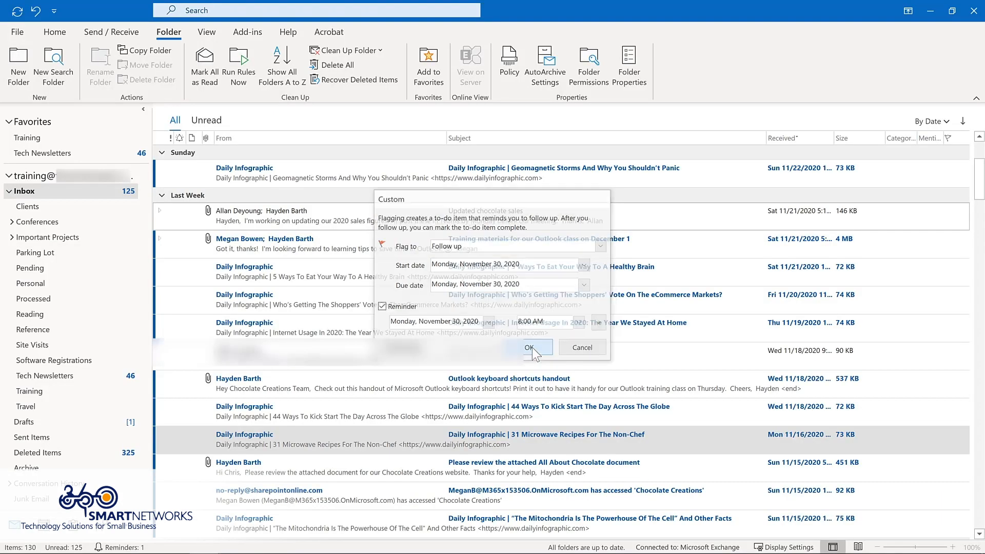
pyautogui.click(569, 422)
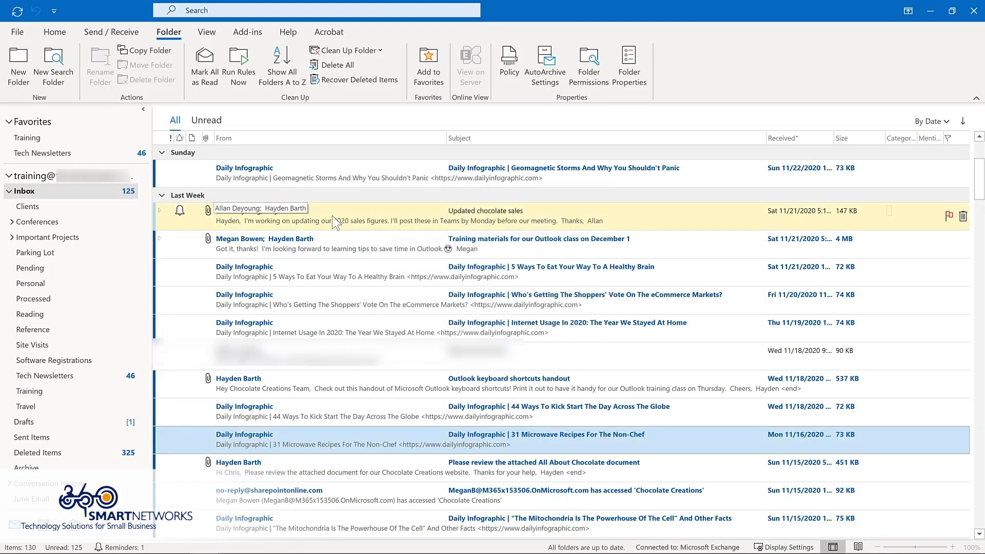
# Open the Updated chocolate sales message, review its follow-up details and flag options, and close it
pyautogui.doubleClick(336, 222)
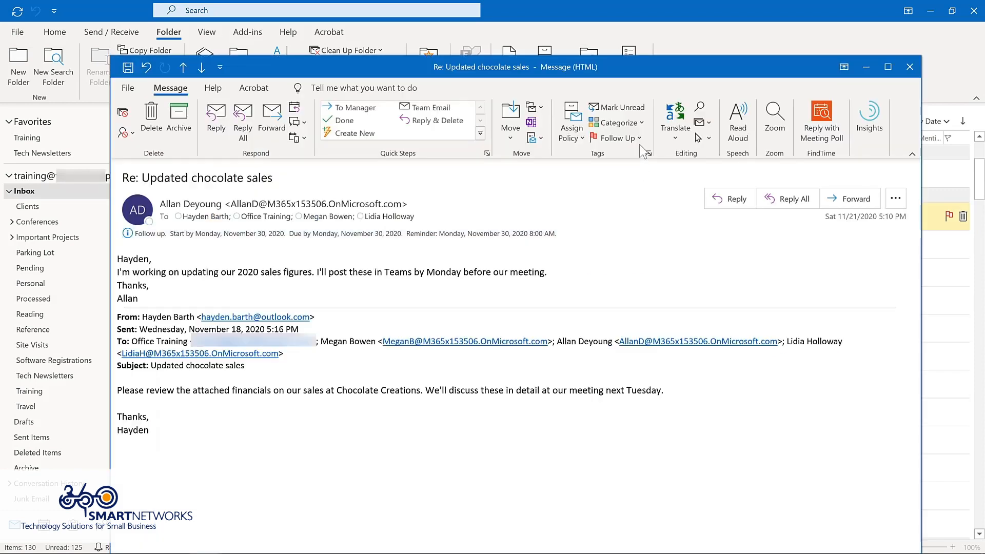
pyautogui.click(639, 139)
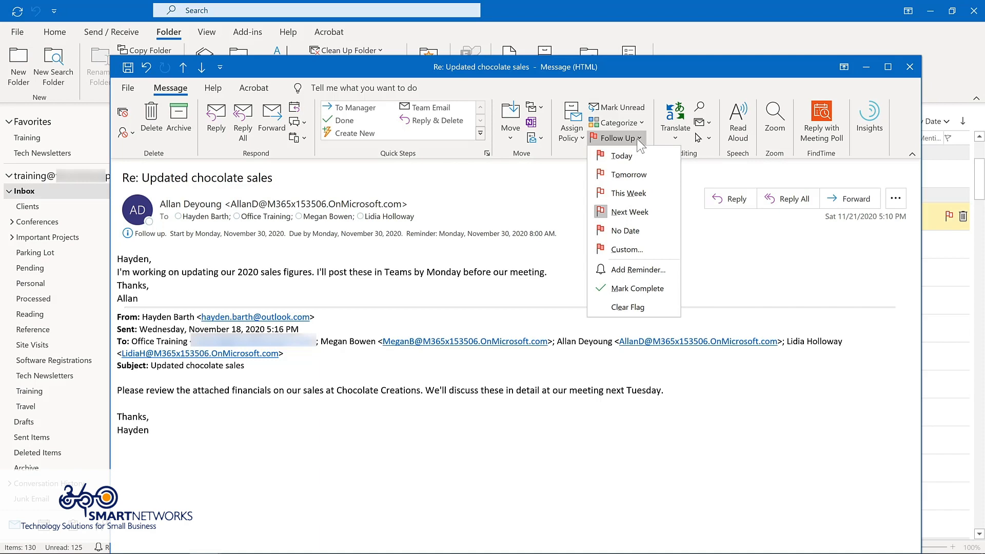
pyautogui.click(910, 67)
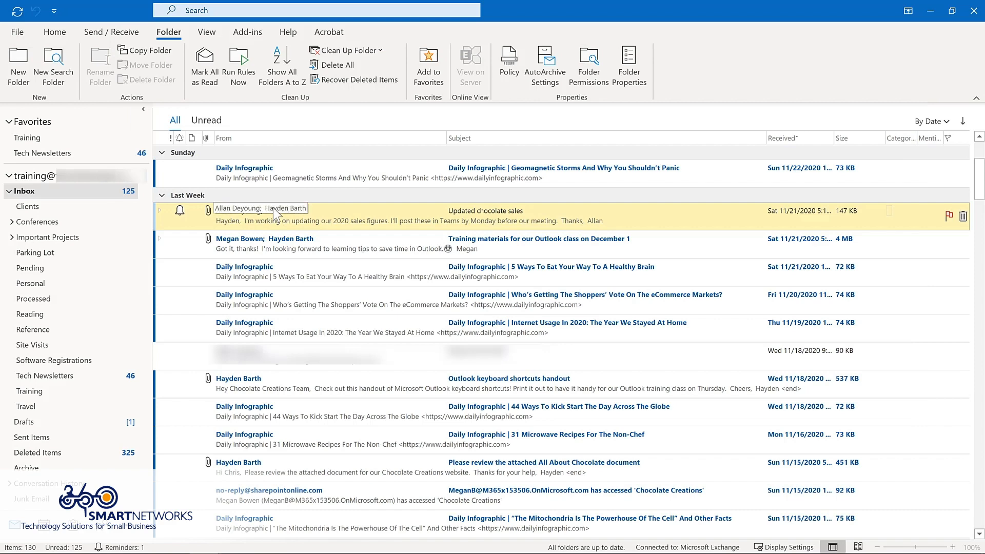
# Copy the Inbox message about reviewing the attached All About Chocolate document to Tasks as a task with attachment
pyautogui.scroll(-3, 273, 208)
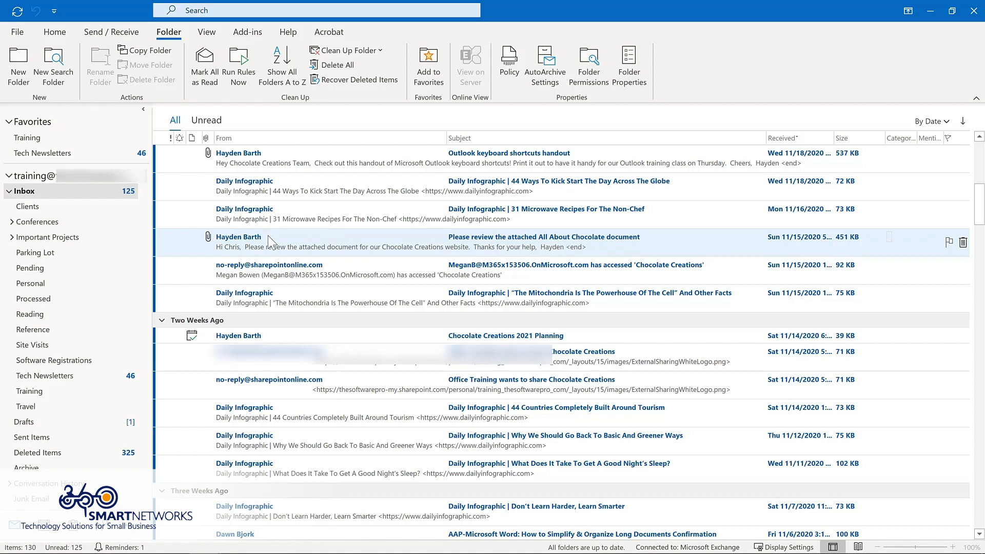
pyautogui.moveTo(268, 235); pyautogui.dragTo(73, 523)
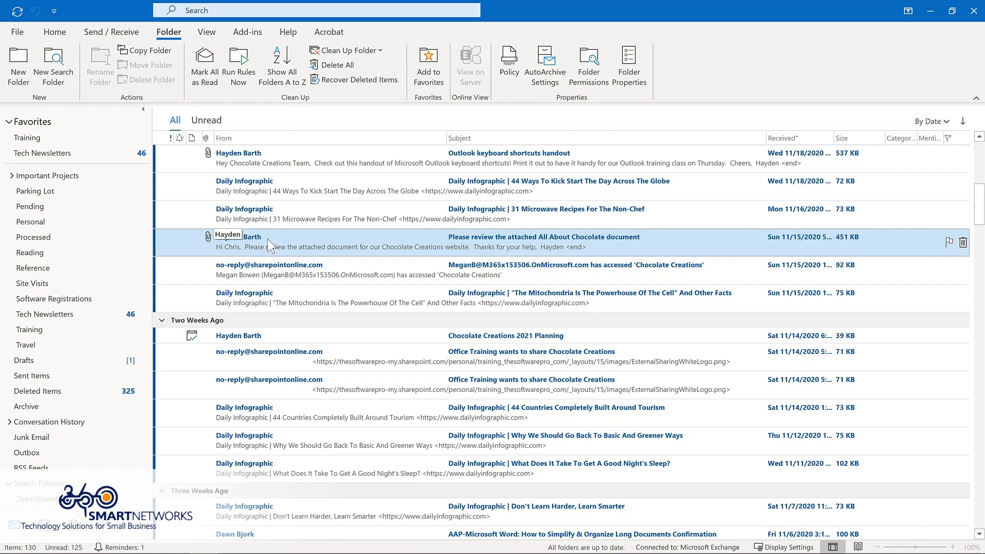
pyautogui.moveTo(267, 239); pyautogui.dragTo(68, 525)
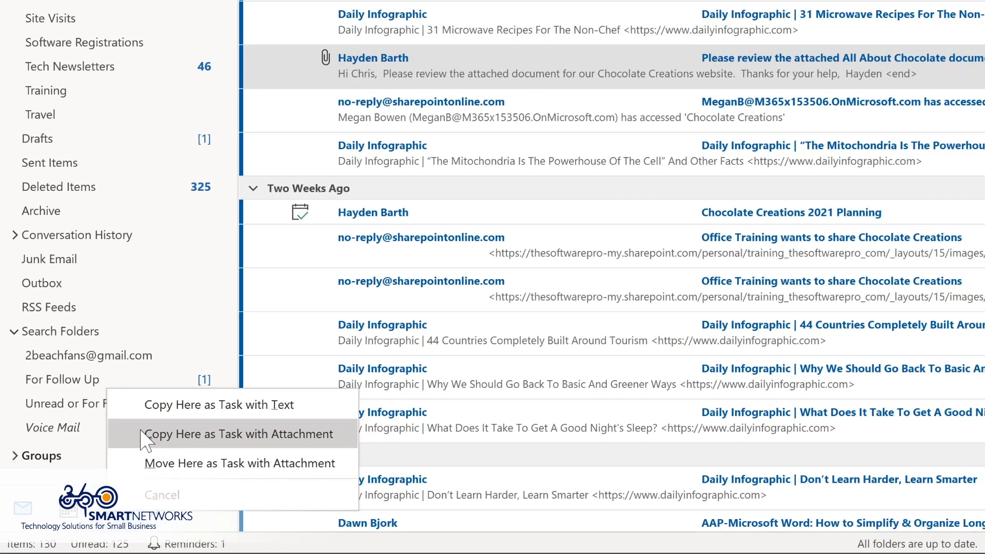
pyautogui.click(181, 403)
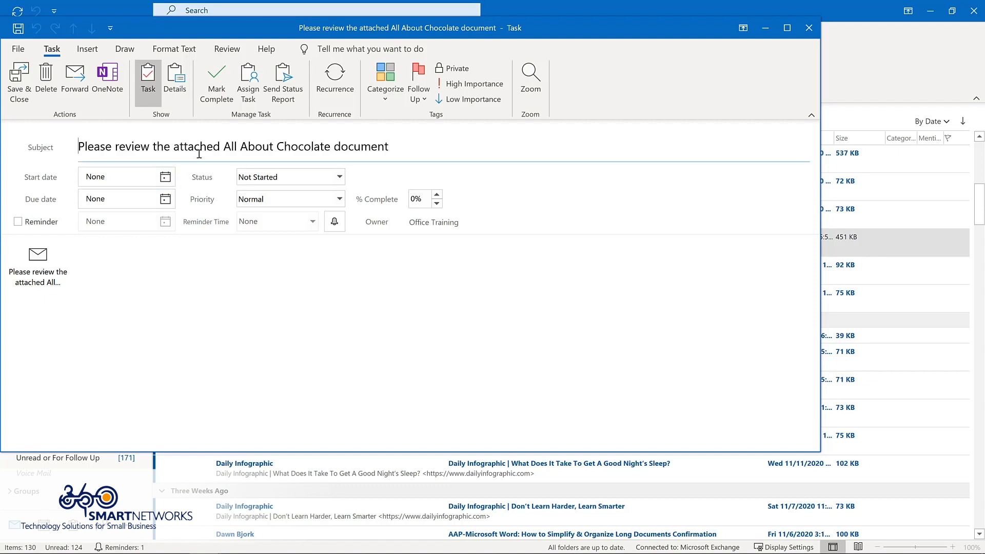
# Set the task's start and due dates to Thursday 12/3/2020, turn on its reminder, and save and close it
pyautogui.click(165, 177)
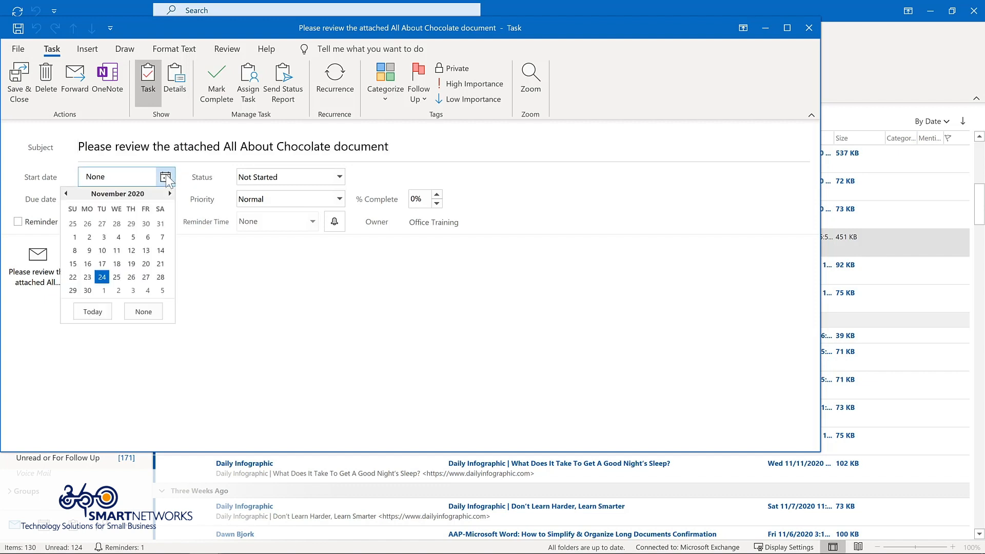
pyautogui.click(133, 290)
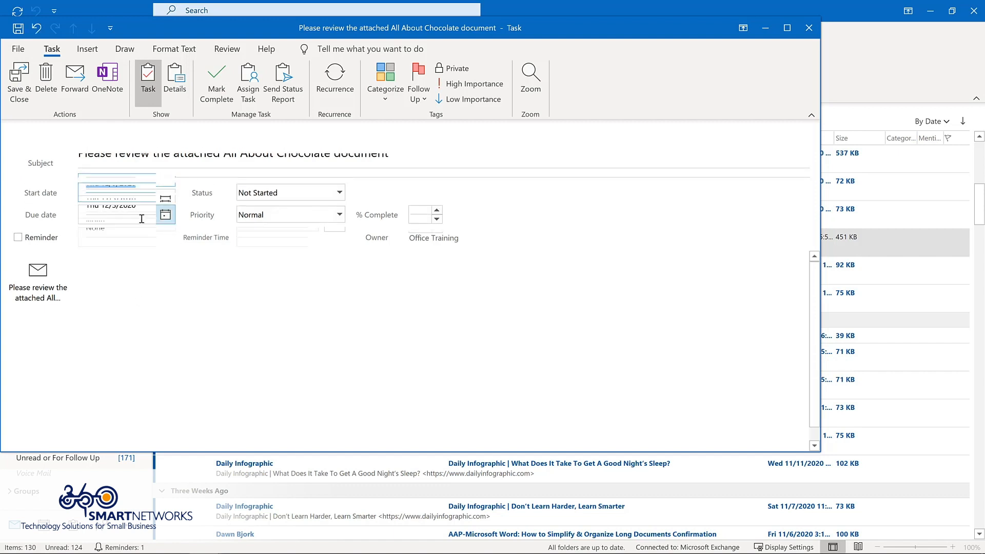
pyautogui.click(18, 237)
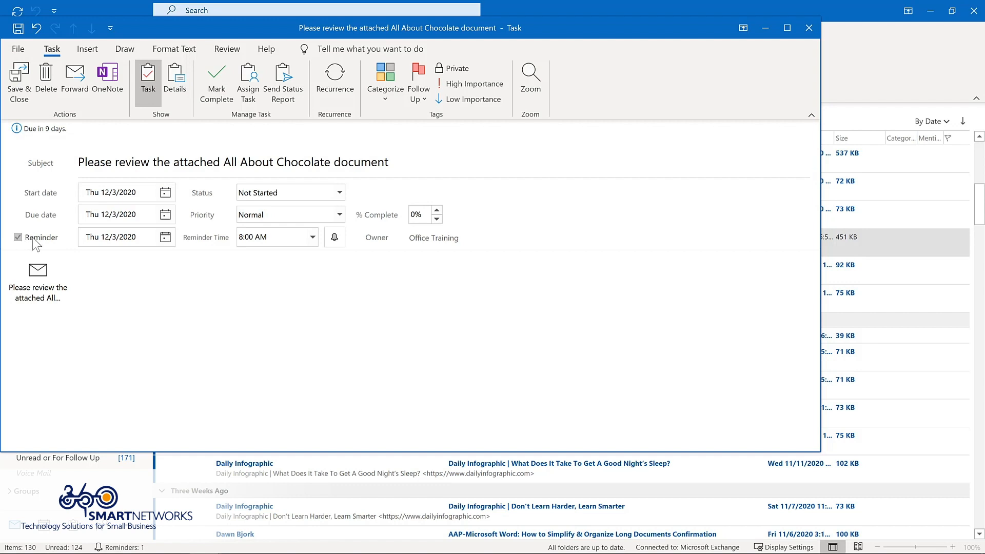
pyautogui.hotkey('alt', 's')
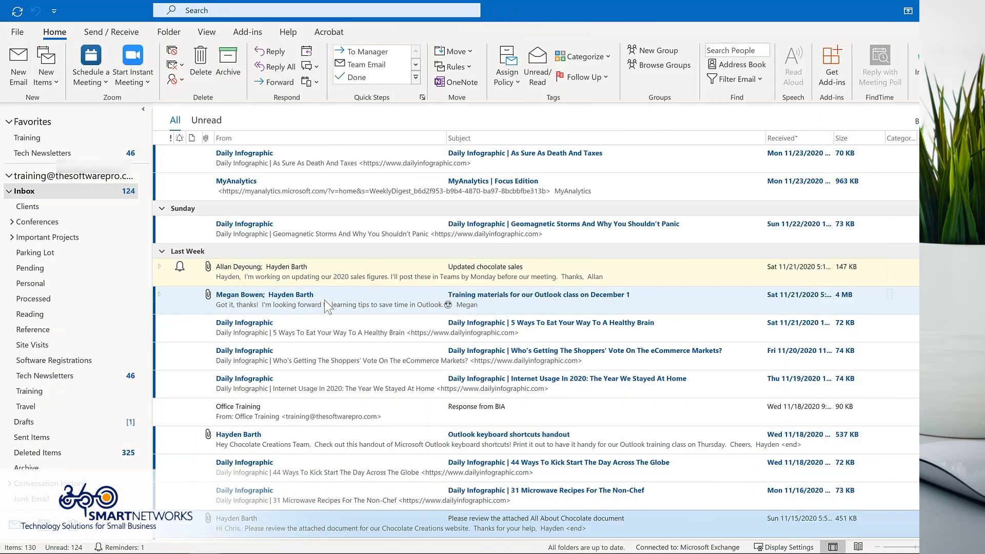
# Turn the Training materials message into a virtual meeting titled Review materials for Outlook training, Monday 11/30/2020, 11:00 AM to 12:00 PM, and send the invitation
pyautogui.click(215, 303)
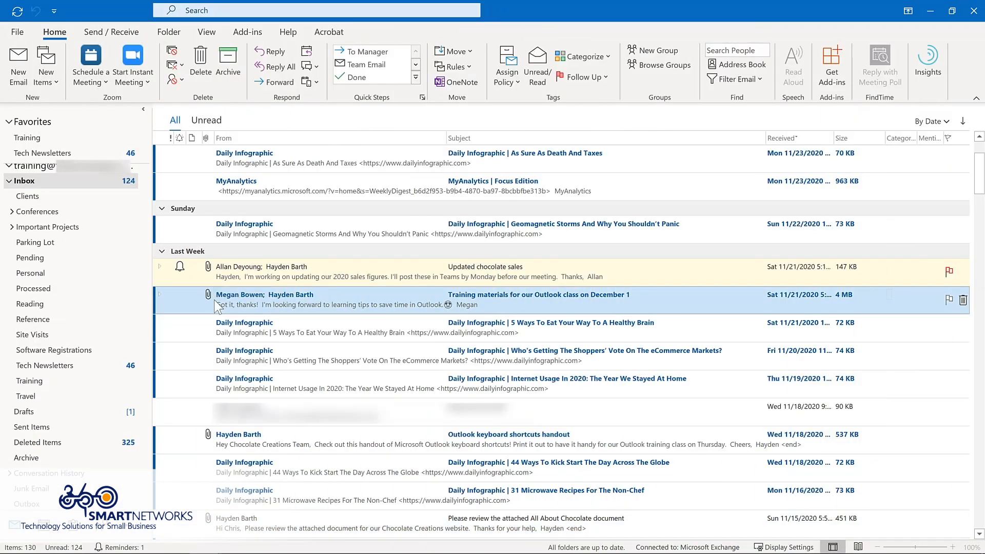
pyautogui.moveTo(204, 303); pyautogui.dragTo(42, 533)
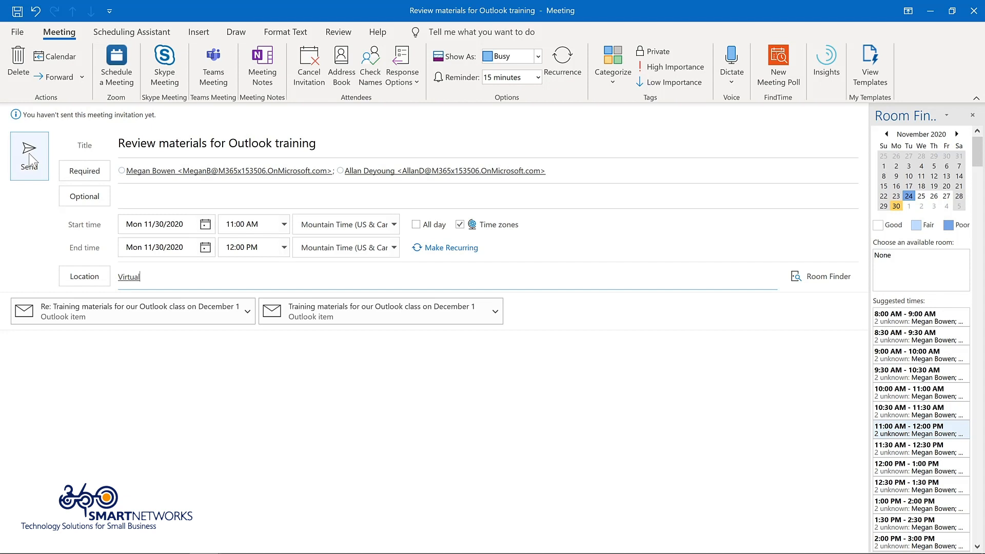
pyautogui.click(29, 155)
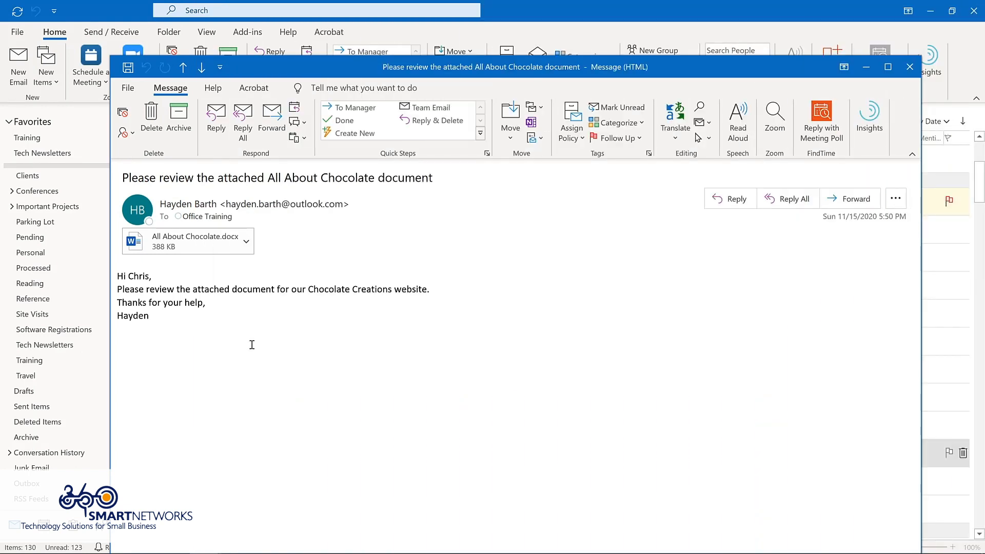
# Open the program options from the All About Chocolate message
pyautogui.click(128, 87)
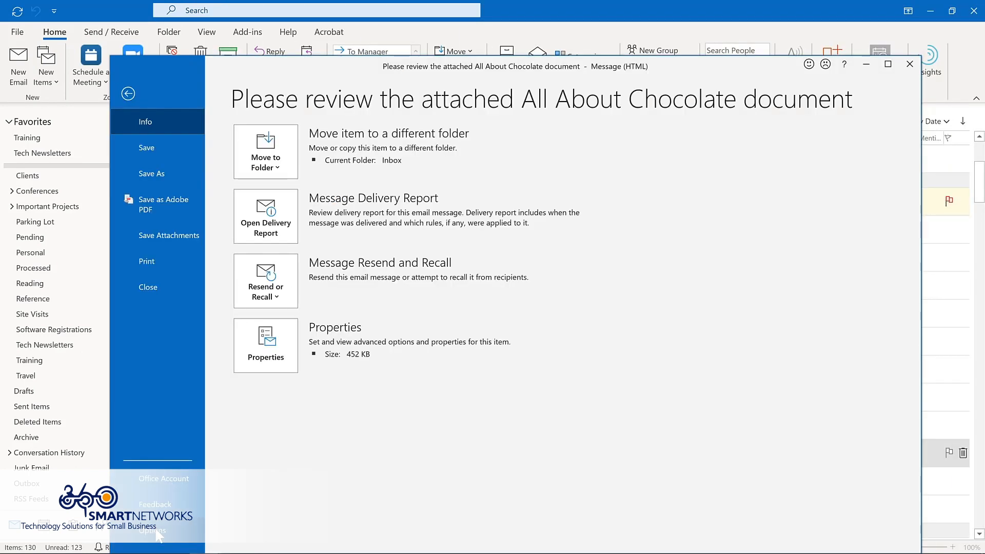
pyautogui.click(154, 532)
pyautogui.click(301, 260)
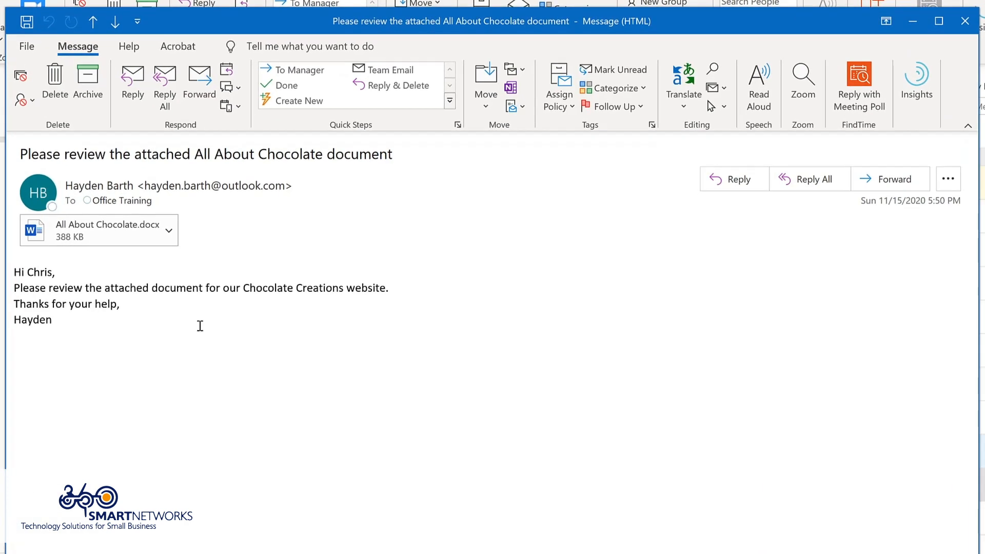
# Have the All About Chocolate message read aloud, pause it, restart from the "Please review" line, and pause again
pyautogui.click(759, 89)
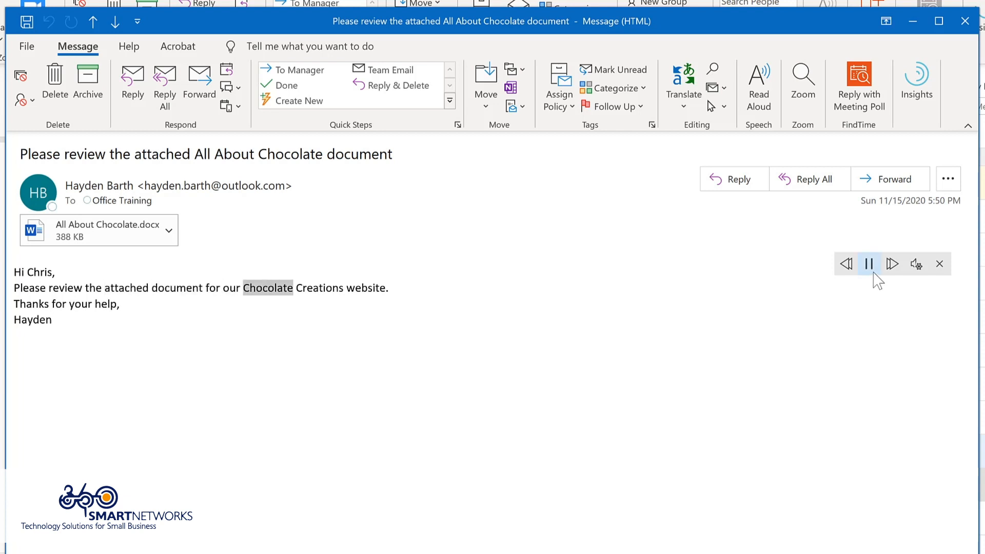
pyautogui.click(869, 266)
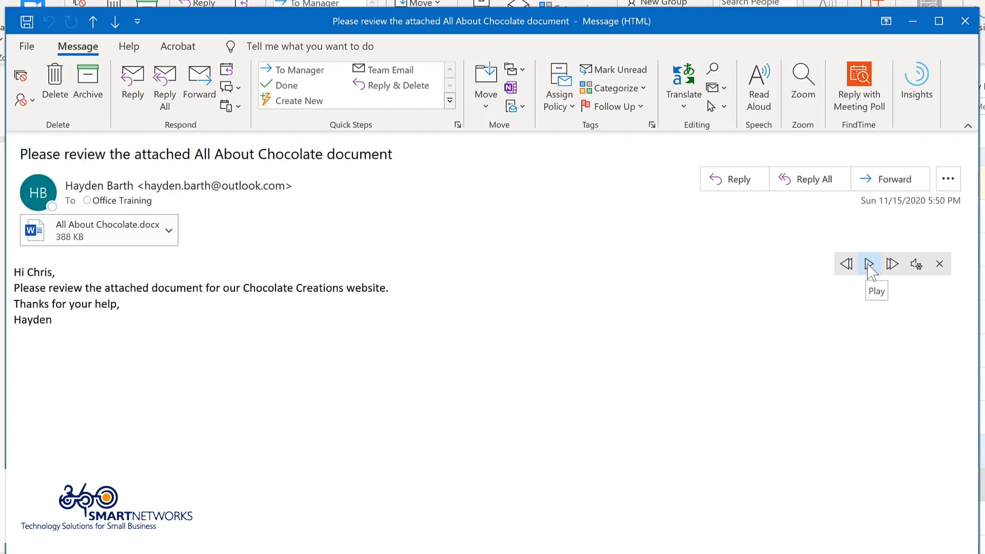
pyautogui.click(172, 287)
pyautogui.click(872, 265)
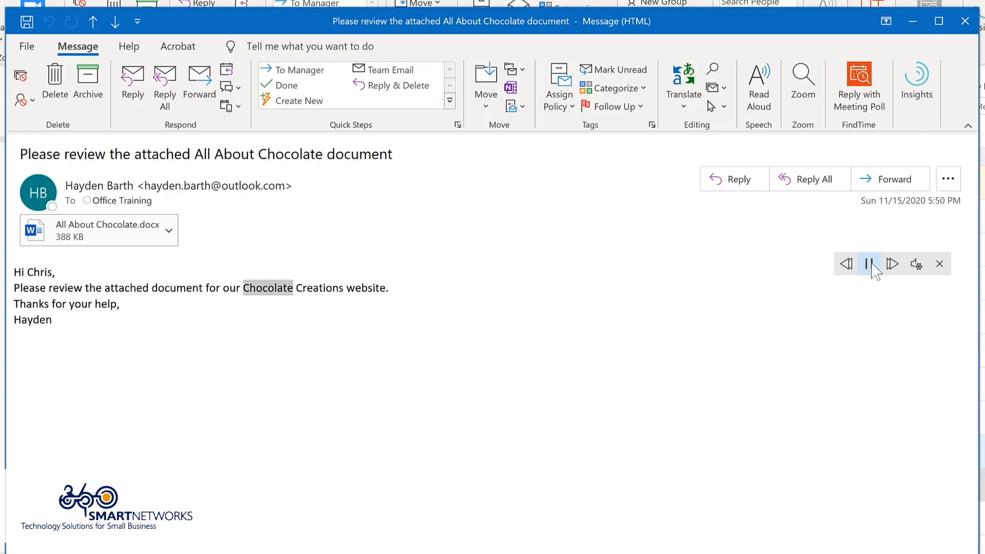
pyautogui.click(872, 264)
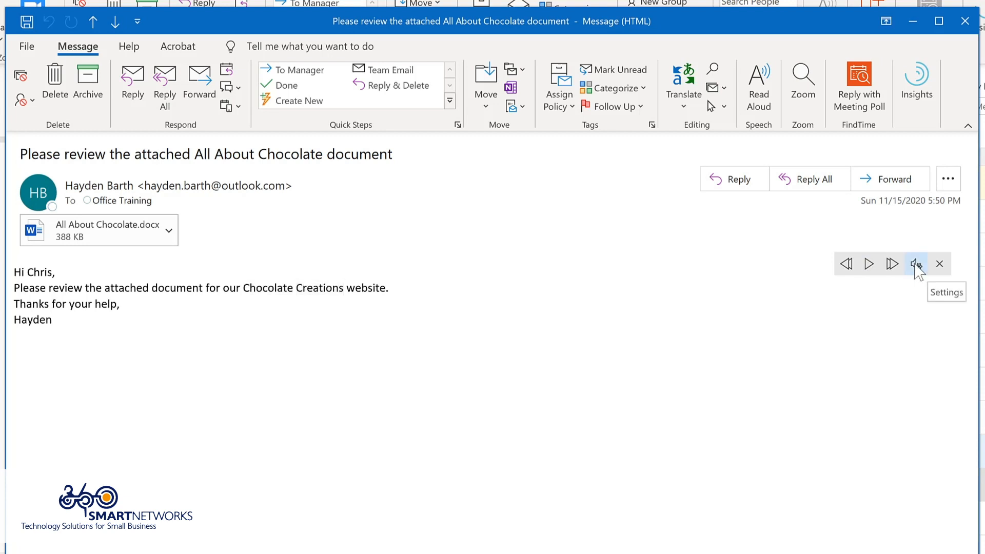
# Raise the Read Aloud reading speed slightly, switch the voice to Microsoft Mark, and play the message
pyautogui.click(916, 264)
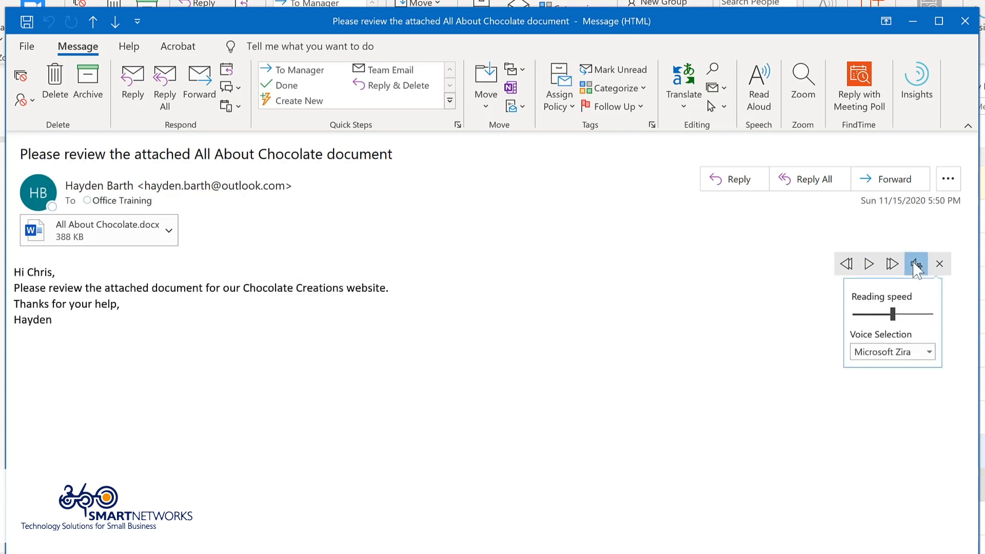
pyautogui.moveTo(895, 316); pyautogui.dragTo(905, 317)
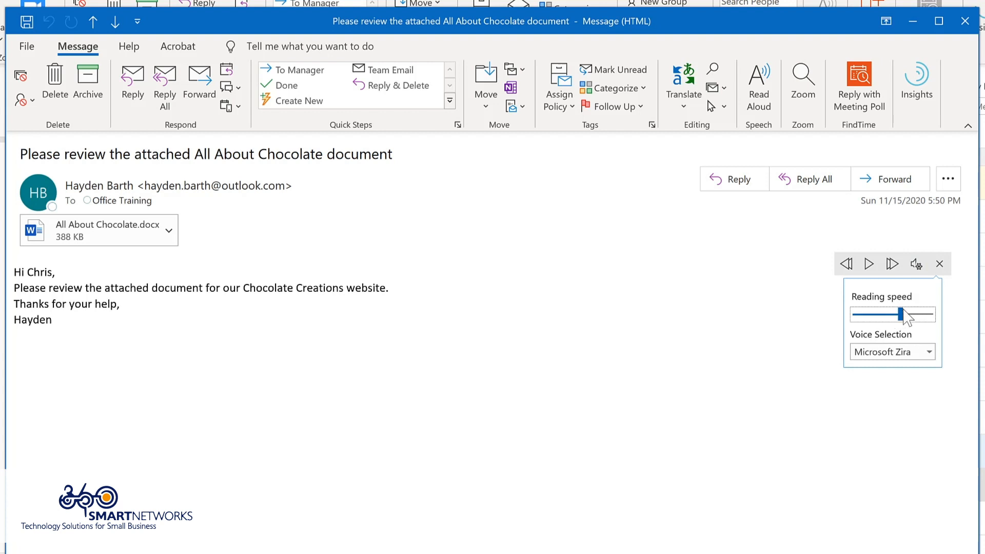
pyautogui.click(930, 352)
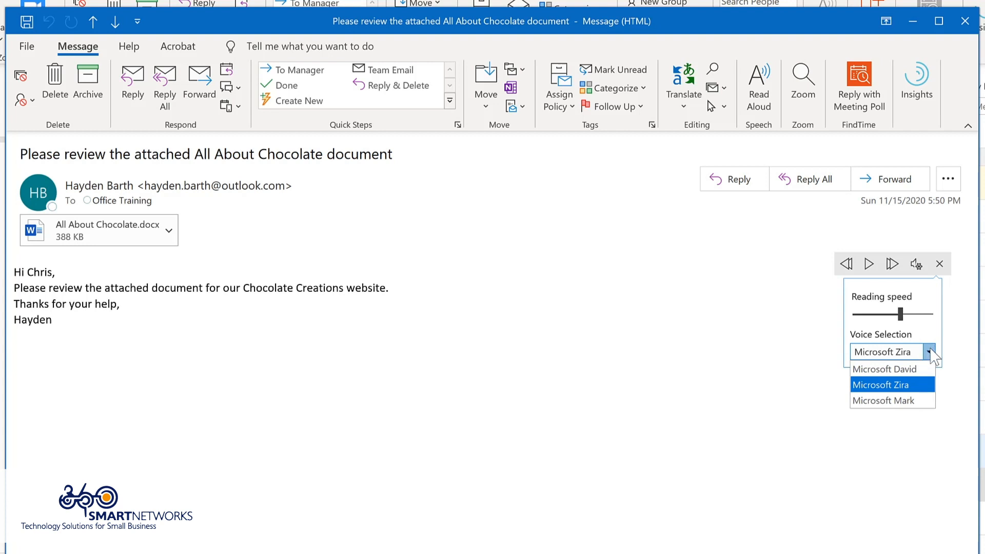
pyautogui.click(917, 402)
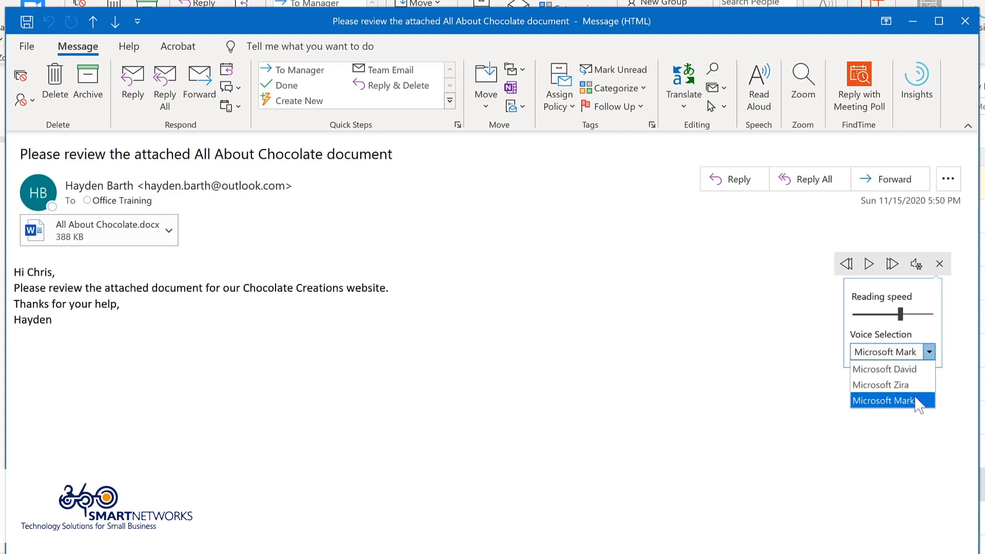
pyautogui.click(918, 402)
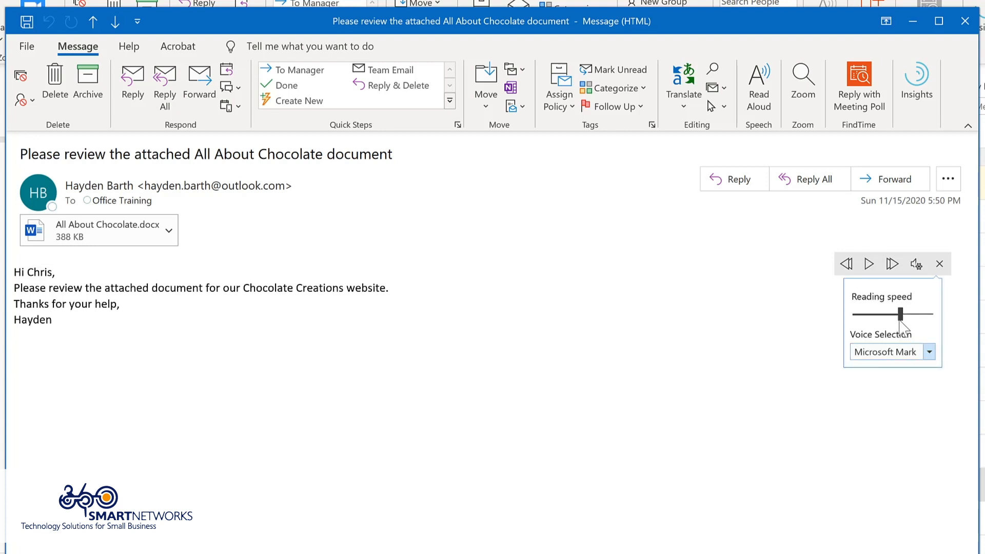
pyautogui.click(869, 264)
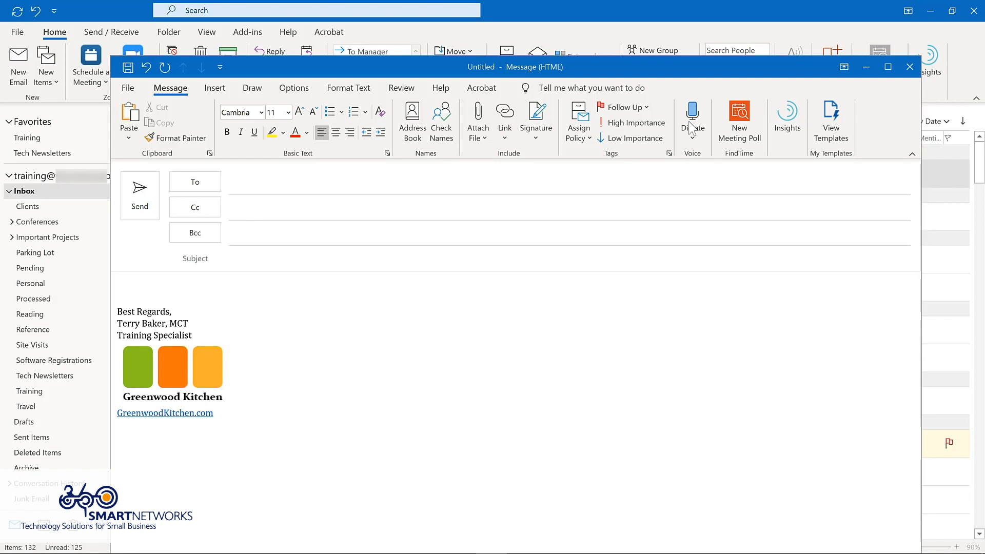
# Start Dictate in the new blank message for its subject line and body
pyautogui.click(692, 131)
pyautogui.click(260, 252)
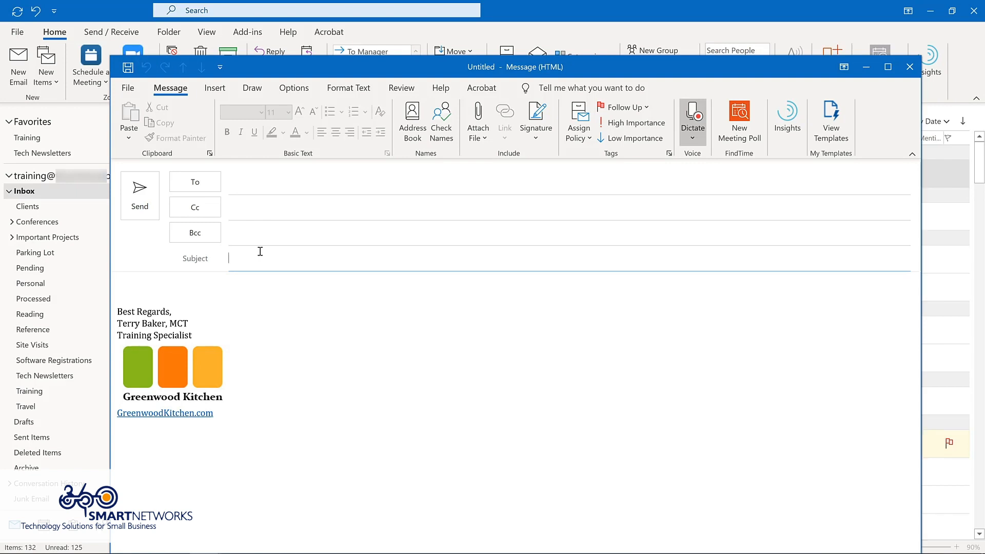
pyautogui.click(202, 290)
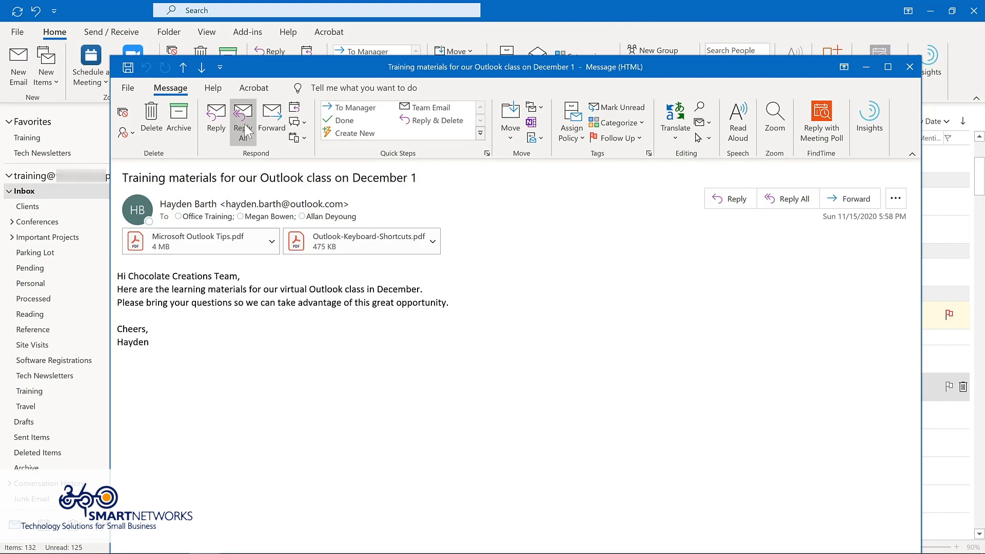
# Reply to all on the training materials message with "Thanks so much! I’m looking forward to working together to learn how to be more productive with Outlook."
pyautogui.click(245, 124)
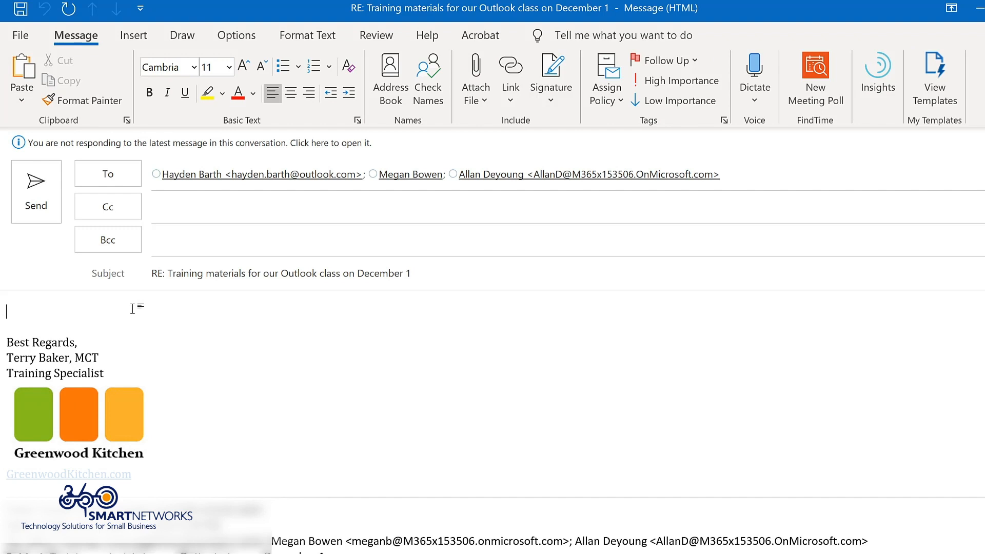
pyautogui.write('Thanks so much! I’m looking forward to working together to learn how to be more productive with Outlook.')
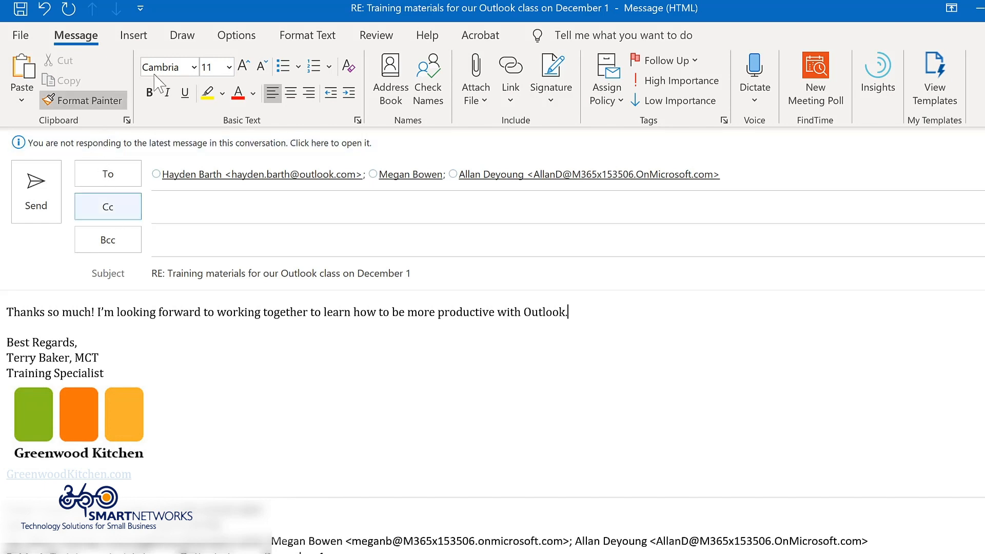
# Delay the reply's delivery until 11/30/2020 at 7:00 AM
pyautogui.click(244, 37)
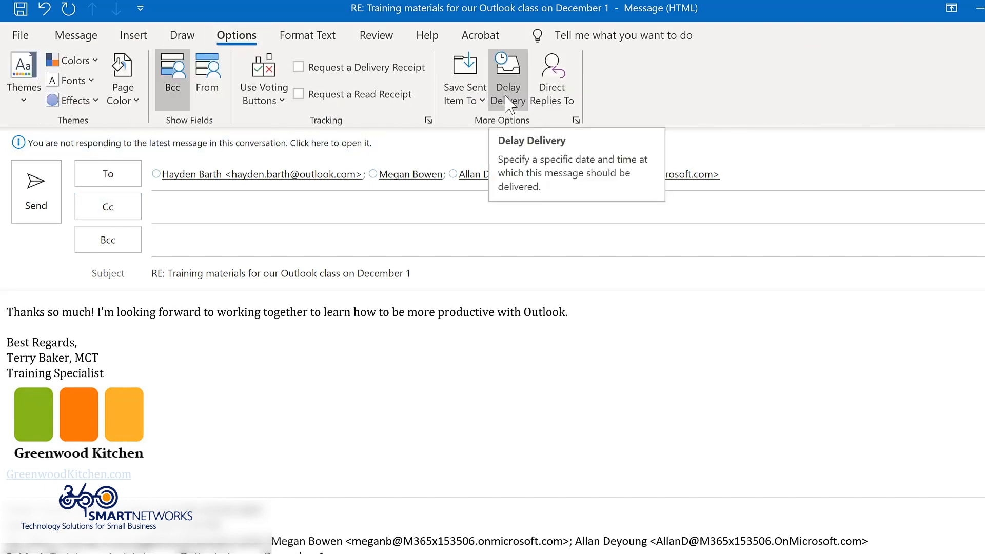
pyautogui.click(508, 98)
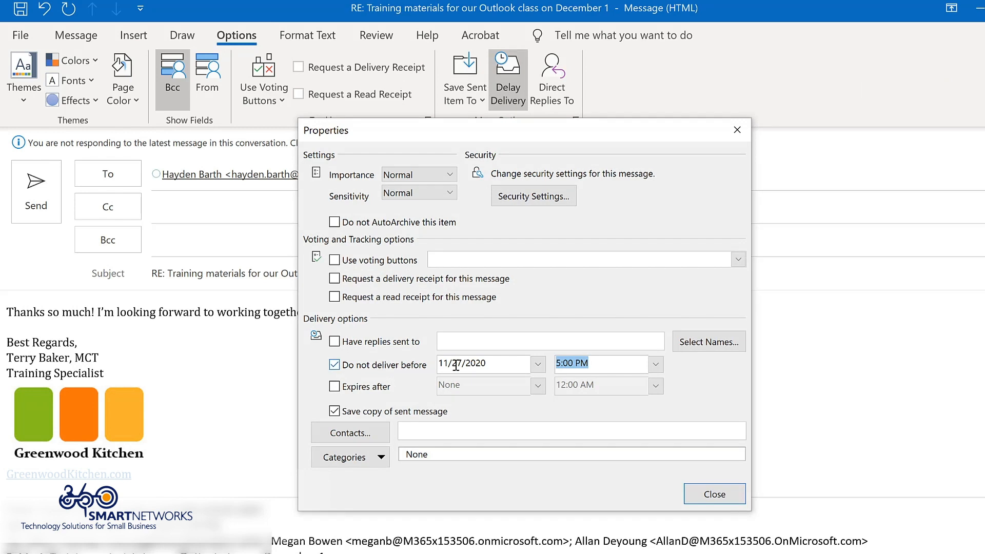
pyautogui.click(539, 365)
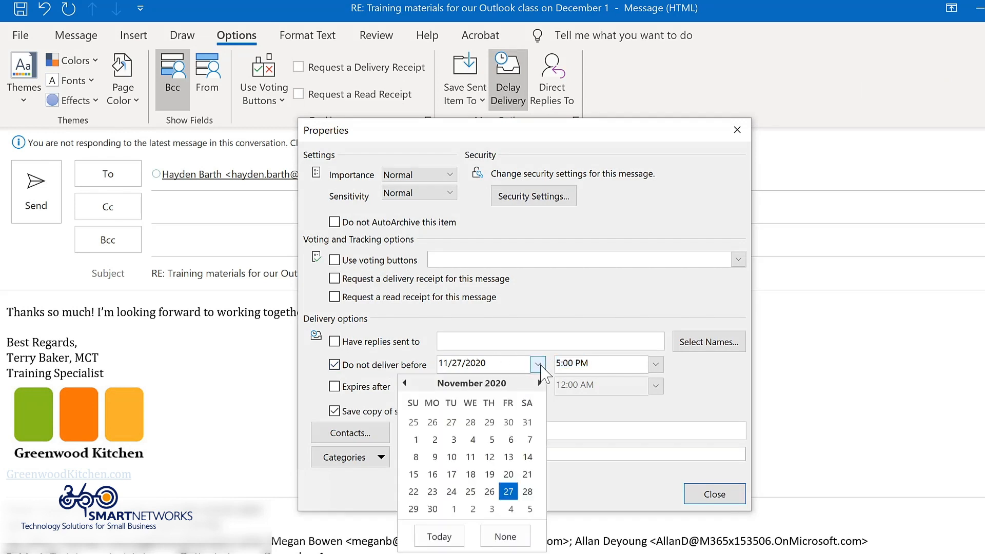
pyautogui.click(432, 509)
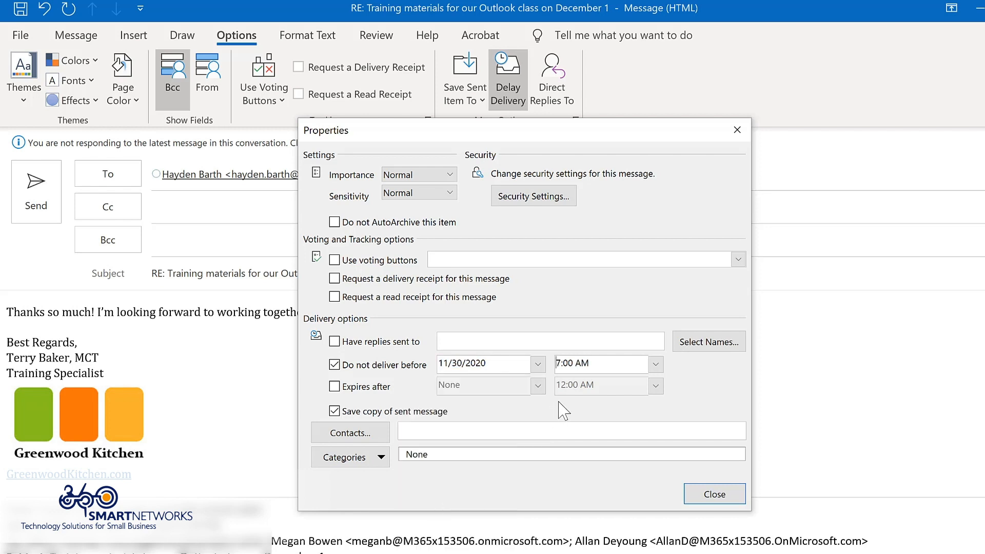
pyautogui.click(719, 499)
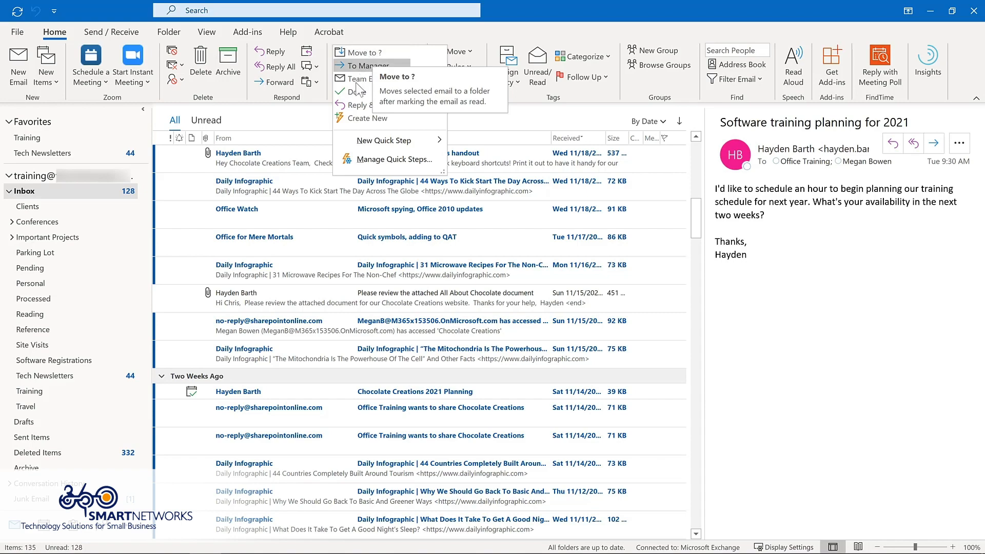
# Create a custom quick step named "Tech Newsletters" that moves messages to the Tech Newsletters folder
pyautogui.click(347, 119)
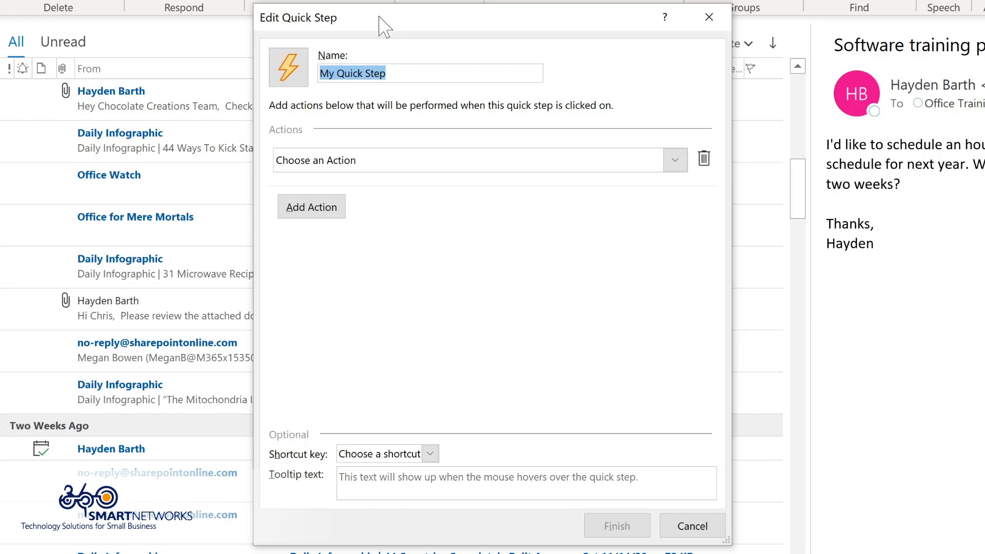
pyautogui.write('Tech Newsletters')
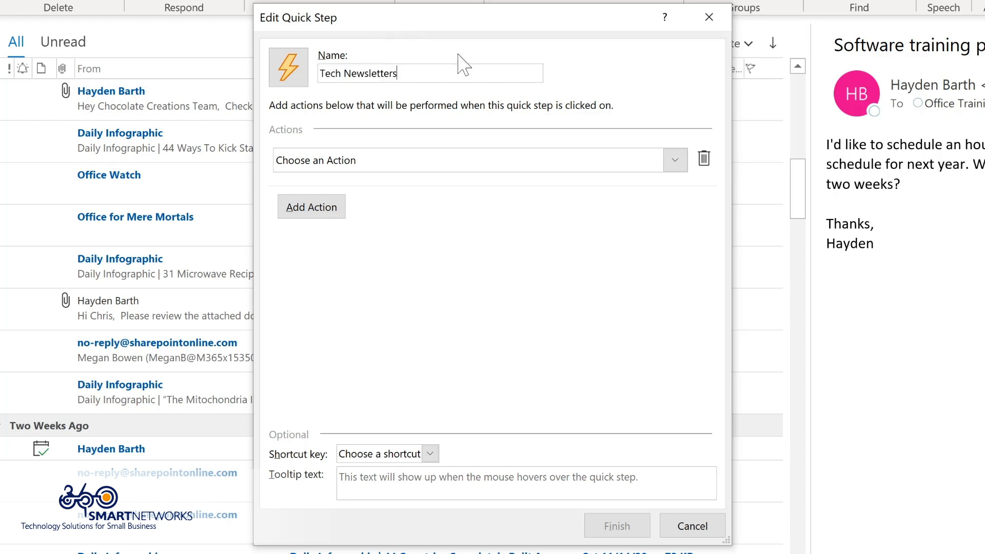
pyautogui.click(675, 161)
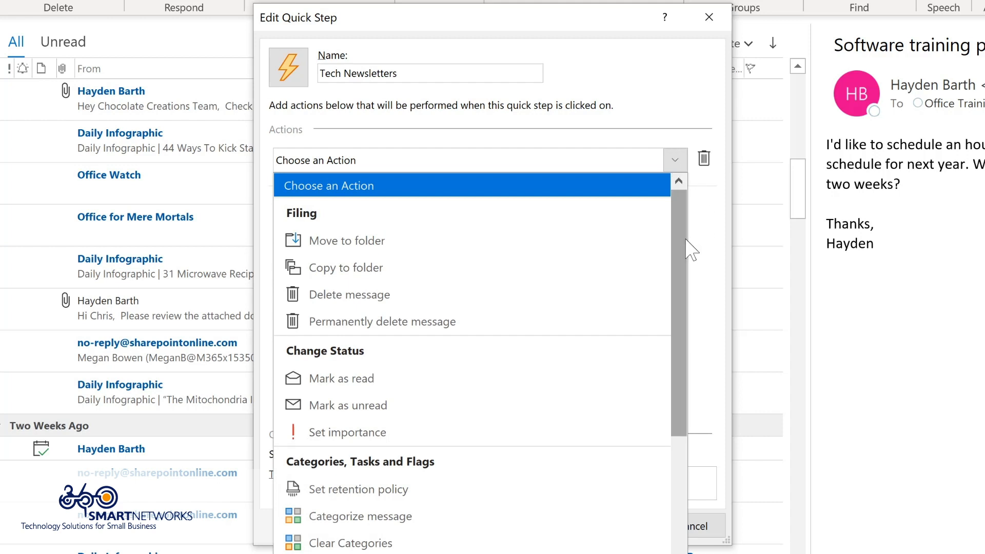
pyautogui.click(682, 252)
pyautogui.moveTo(680, 244); pyautogui.dragTo(677, 393)
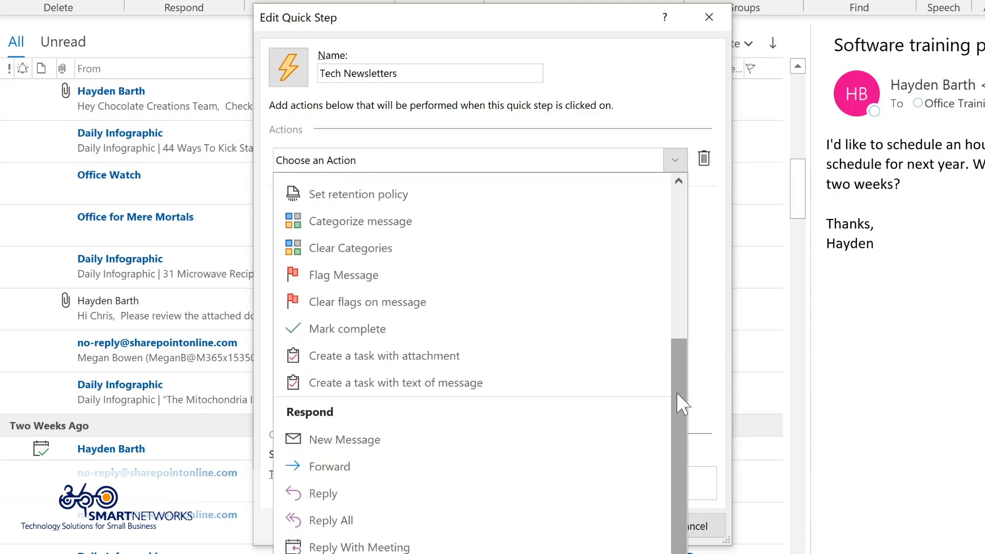
pyautogui.moveTo(677, 392); pyautogui.dragTo(672, 479)
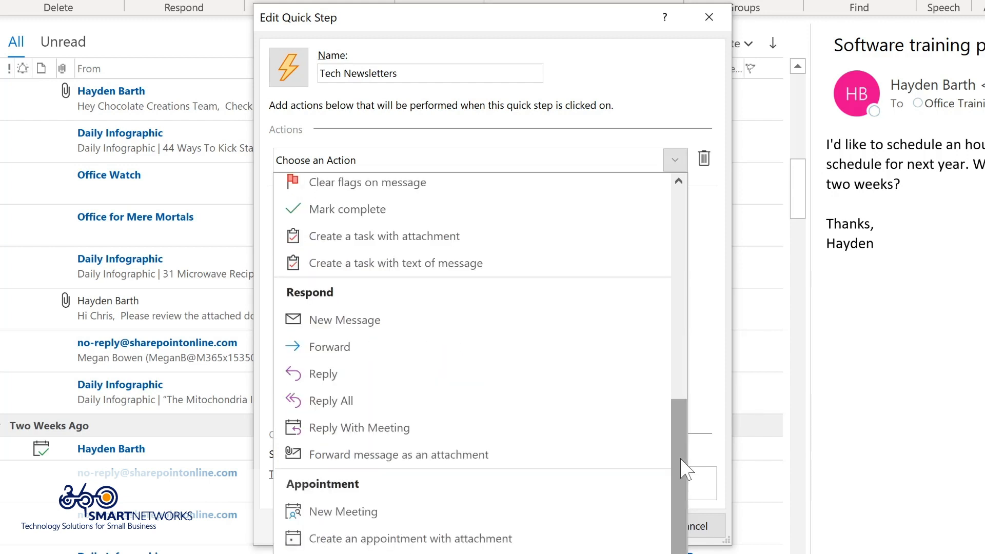
pyautogui.scroll(10, 678, 462)
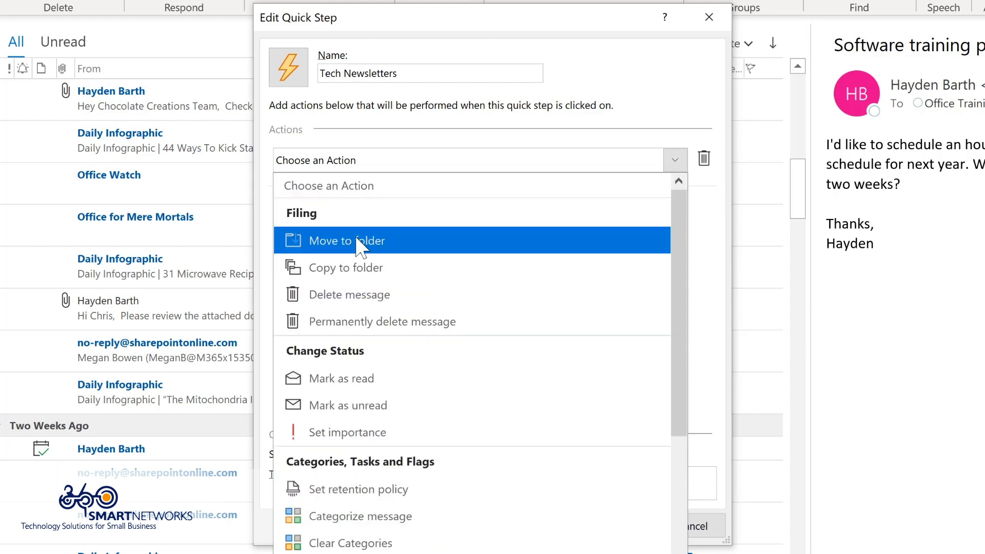
pyautogui.click(363, 246)
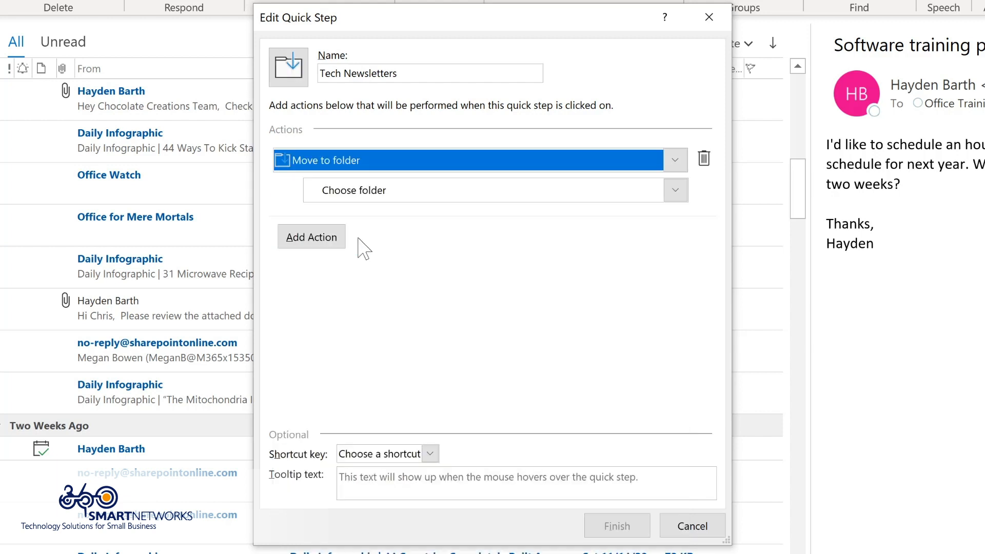
pyautogui.click(676, 189)
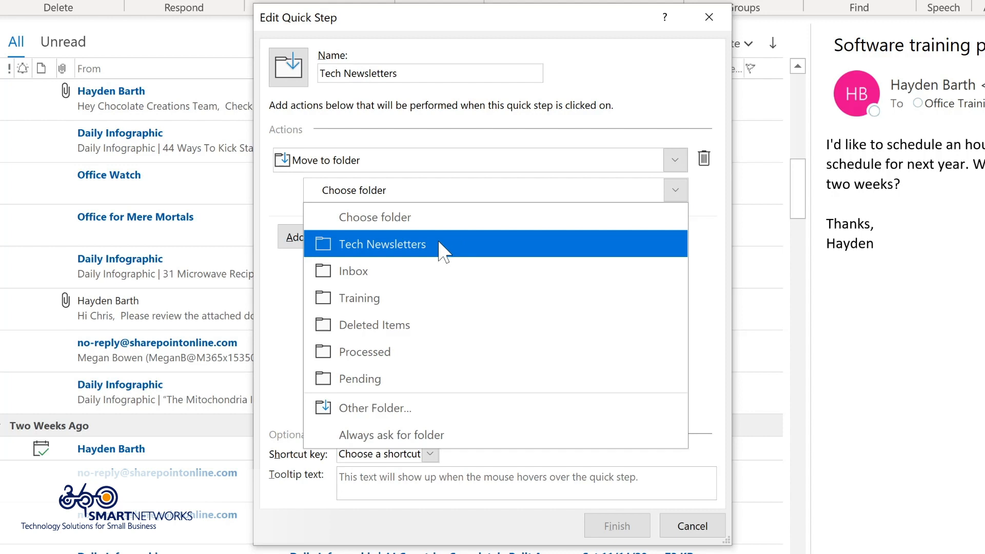
pyautogui.click(442, 245)
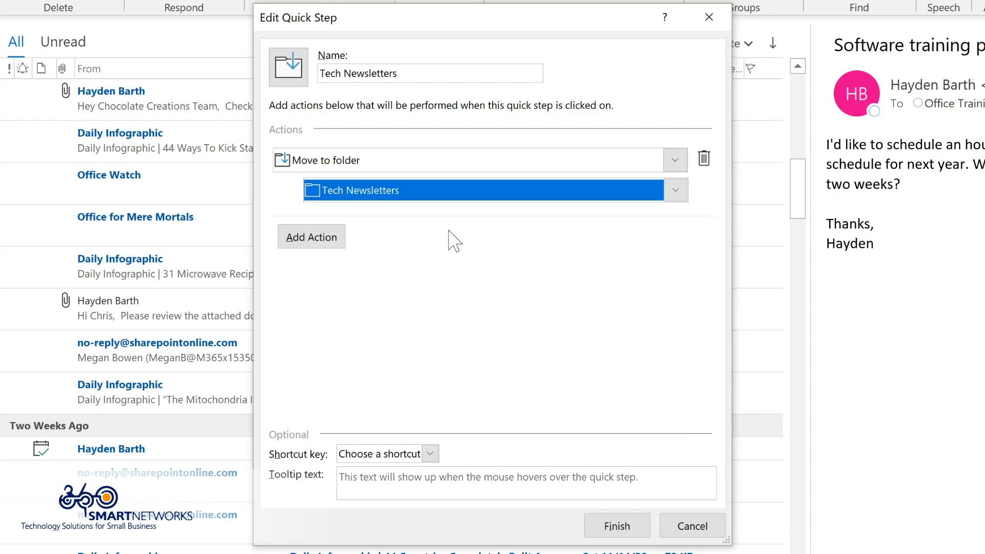
# Add a second action to the quick step that marks the message as read
pyautogui.click(308, 238)
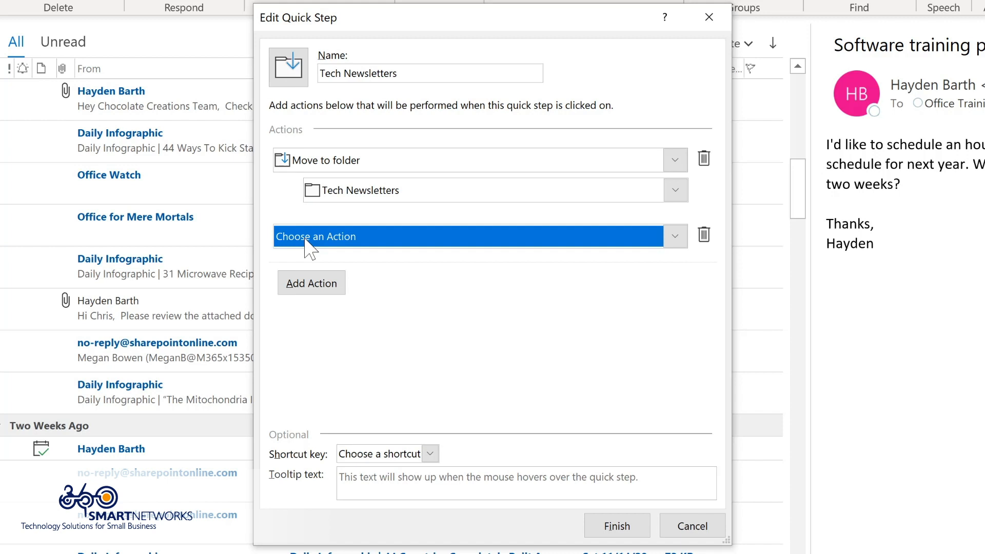
pyautogui.click(308, 237)
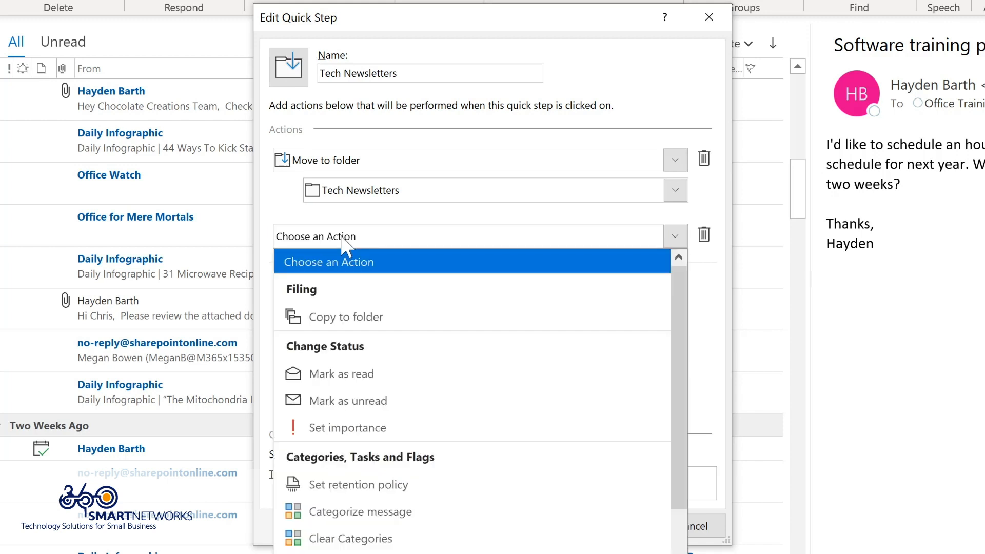
pyautogui.click(339, 372)
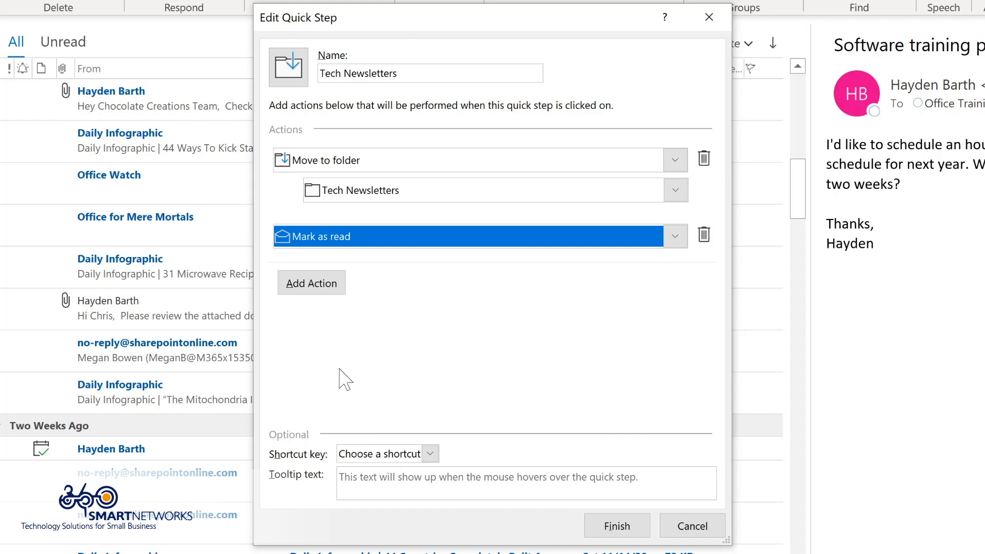
# Assign the shortcut CTRL+SHIFT+1 and the tooltip "Move to Tech Newsletter folder" to the quick step and save it
pyautogui.click(430, 454)
pyautogui.click(433, 491)
pyautogui.click(434, 482)
pyautogui.write('Move to Tech Newsletter folder')
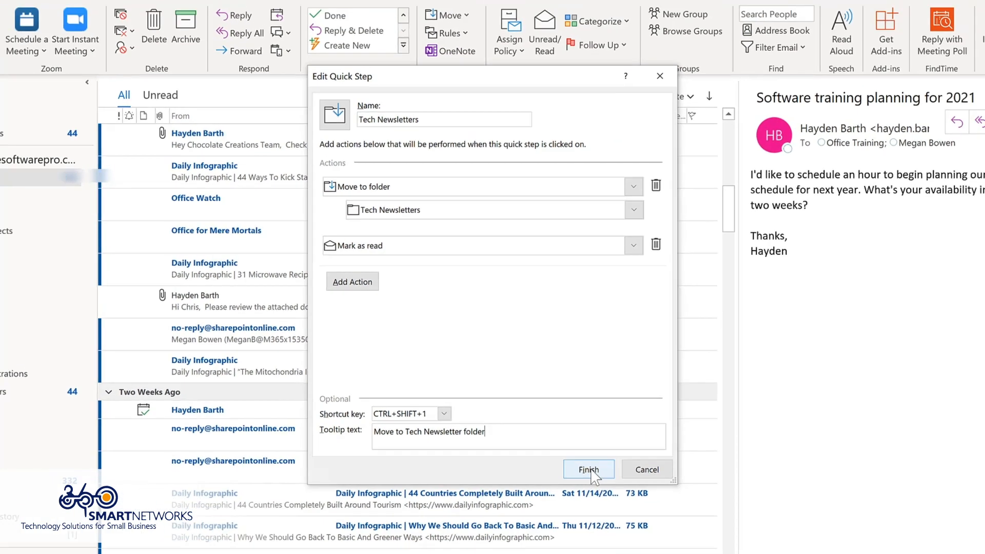
pyautogui.click(589, 469)
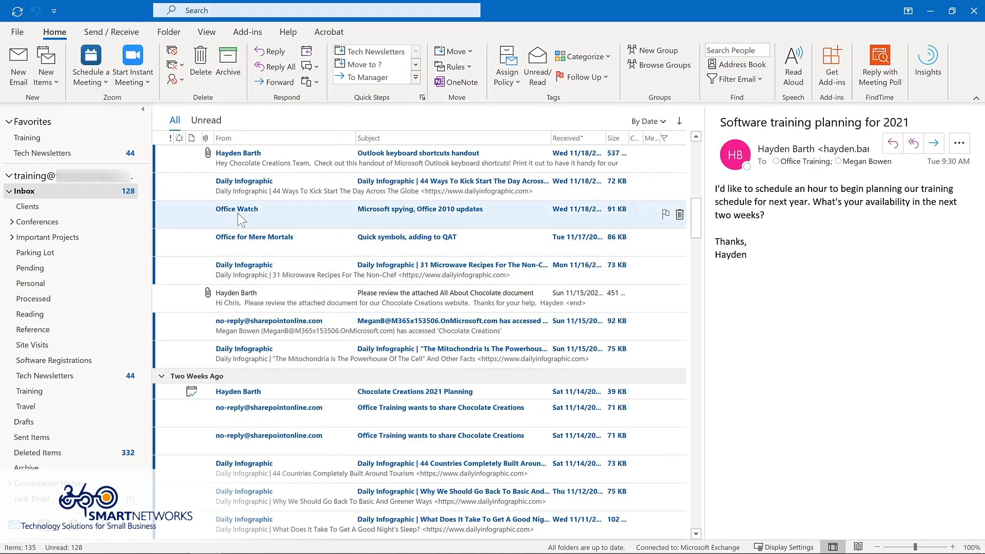
# Run the Tech Newsletters quick step on the Office Watch message "Microsoft spying, Office 2010 updates" and the Office for Mere Mortals message "Quick symbols, adding to QAT"
pyautogui.click(238, 213)
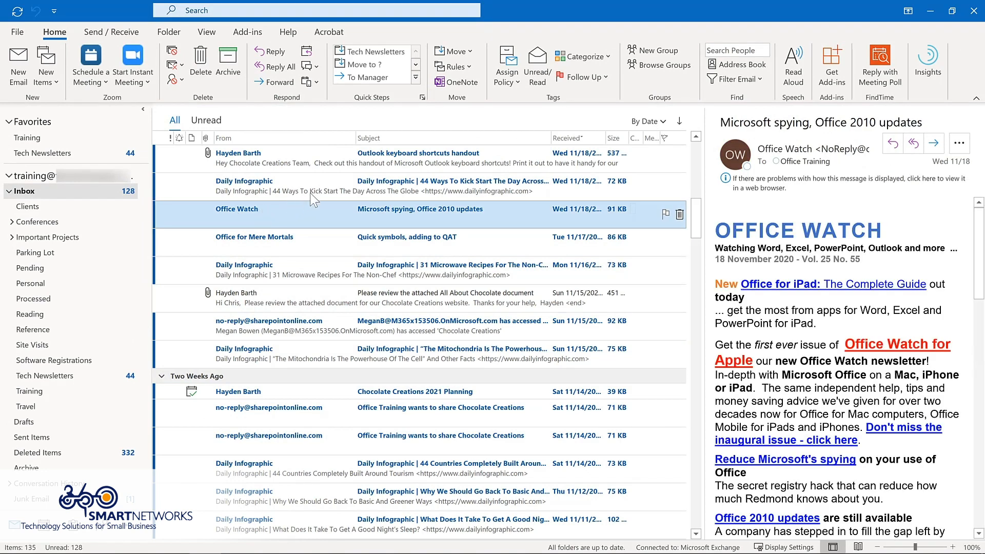
pyautogui.click(390, 51)
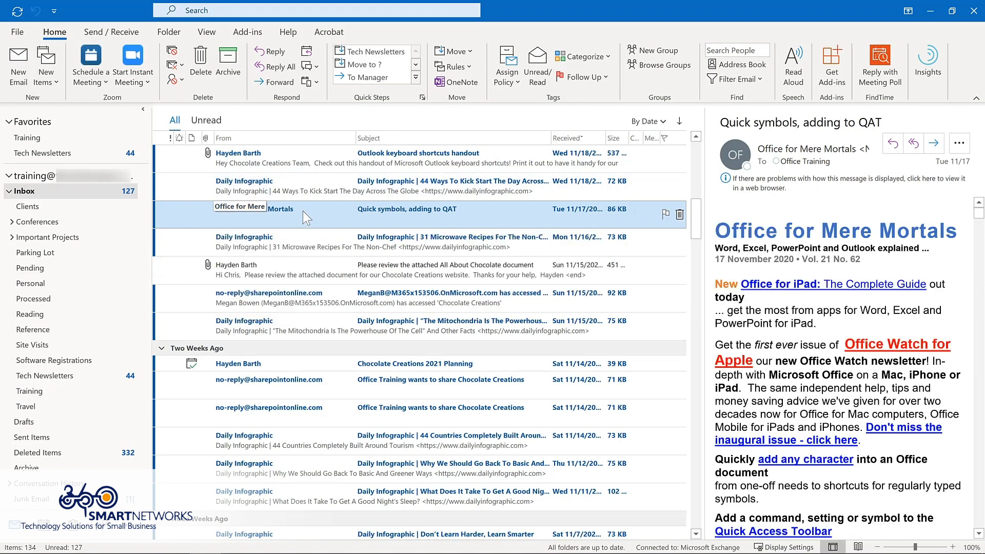
pyautogui.hotkey('ctrl', 'shift', '1')
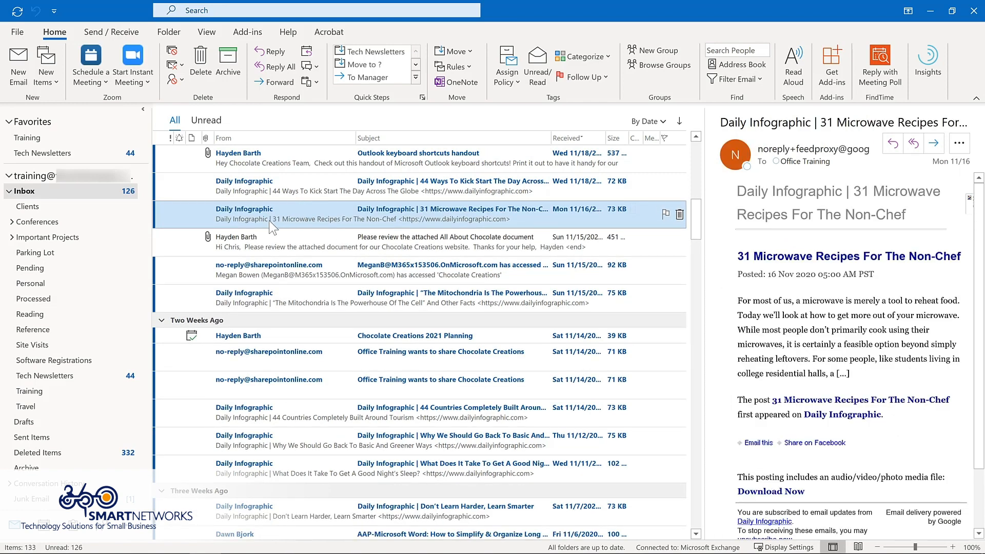
# Check the Tech Newsletters folder for the moved messages and open the management options for quick steps
pyautogui.click(83, 376)
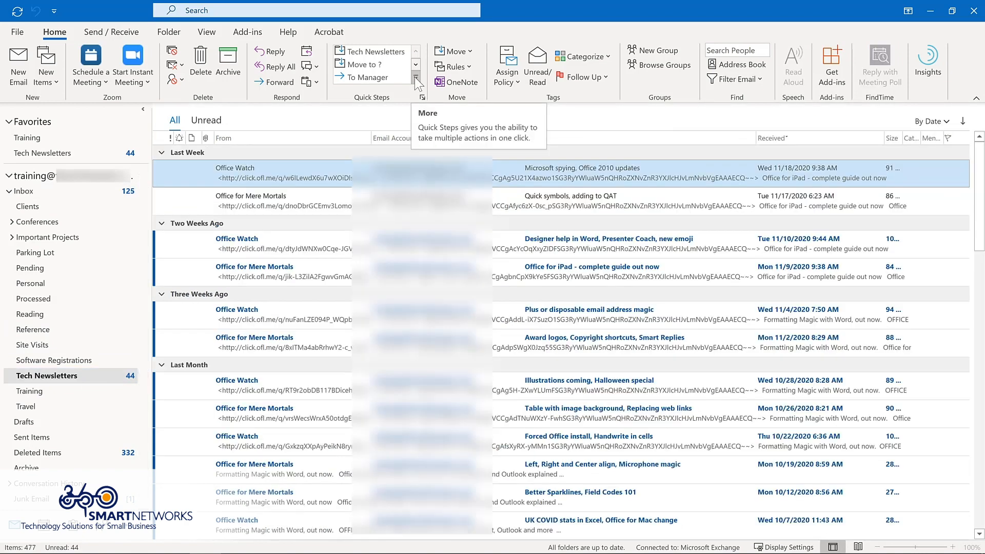
pyautogui.click(416, 78)
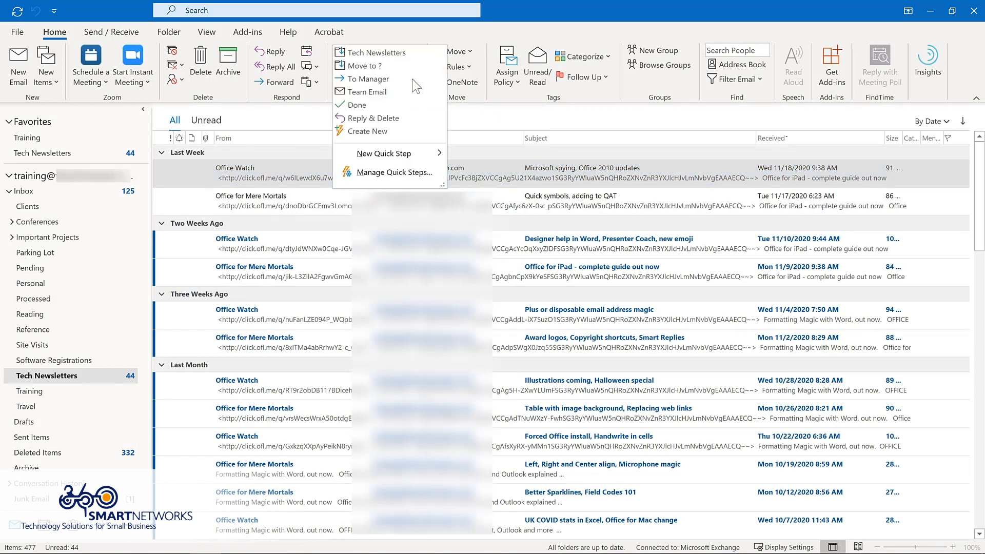
pyautogui.click(379, 173)
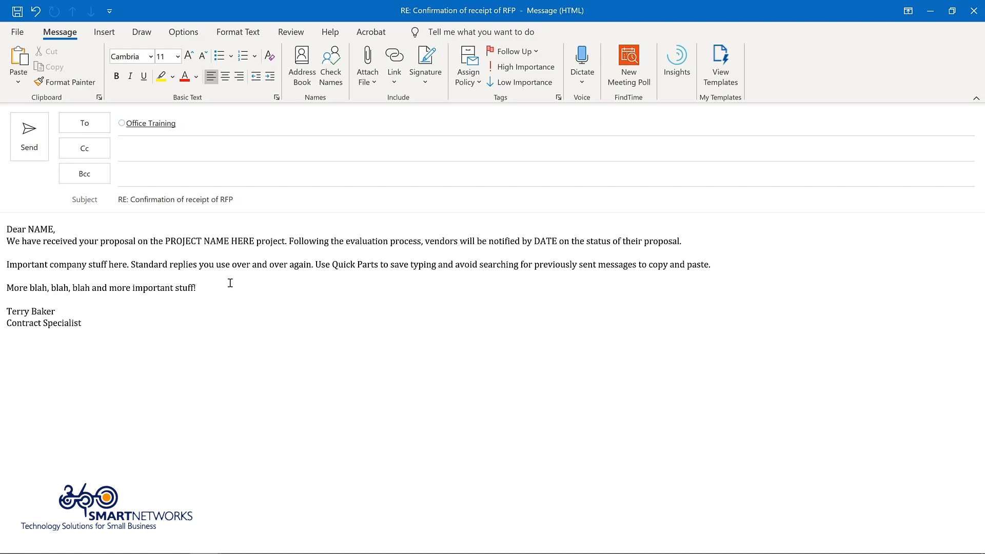
# Save the entire body of the RFP confirmation reply as a new quick part named "Proposal response"
pyautogui.hotkey('ctrl', 'a')
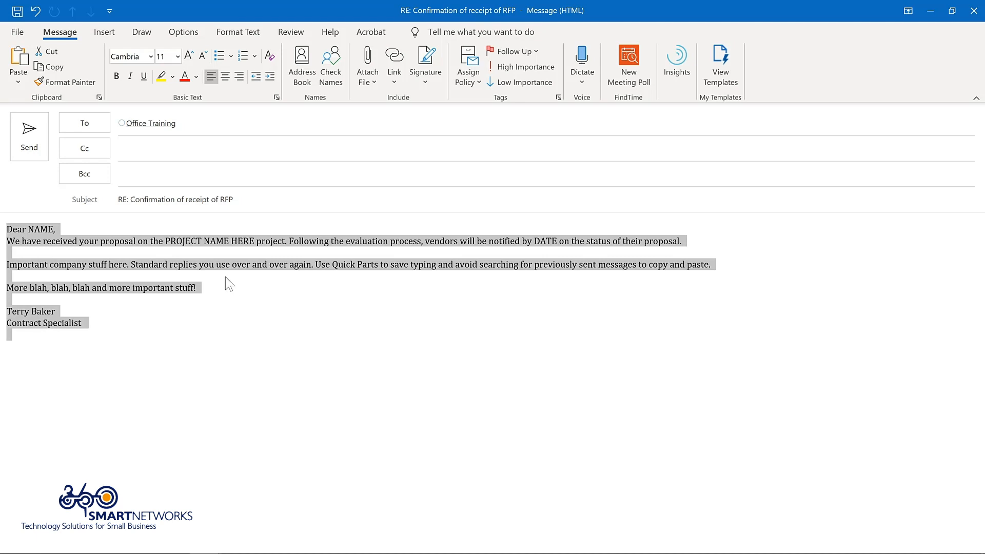
pyautogui.click(98, 33)
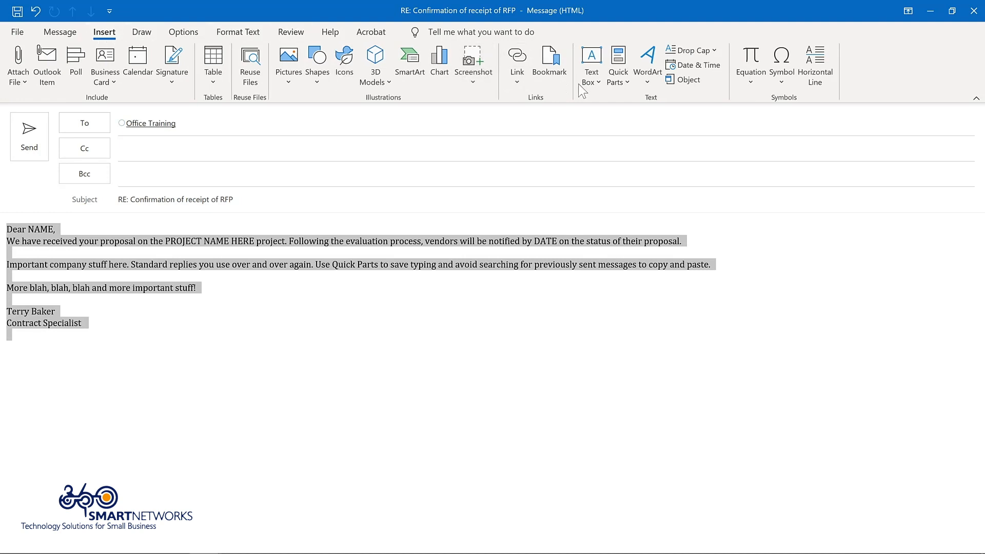
pyautogui.click(631, 91)
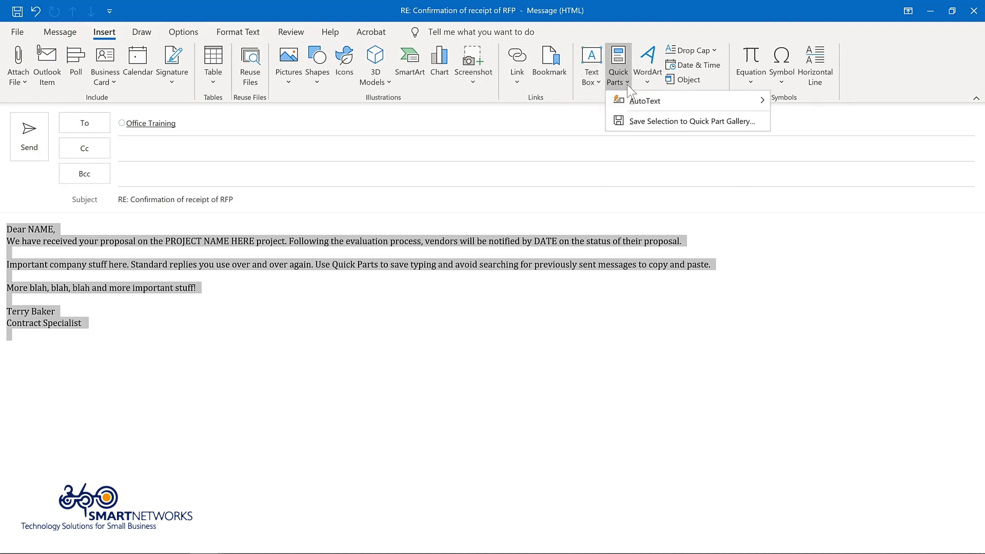
pyautogui.click(643, 122)
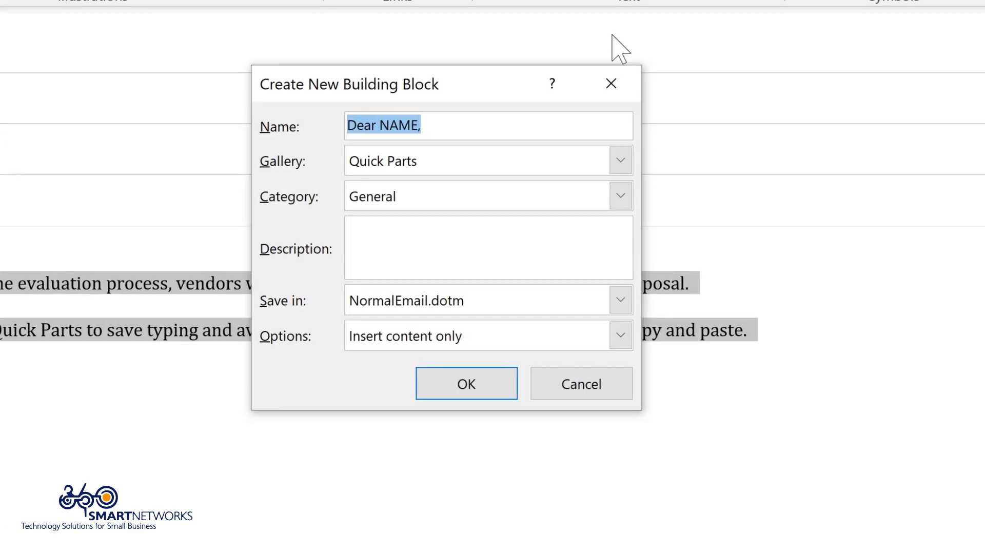
pyautogui.write('Proposal response')
# Create a new category named "Proposals" for the building block
pyautogui.click(620, 197)
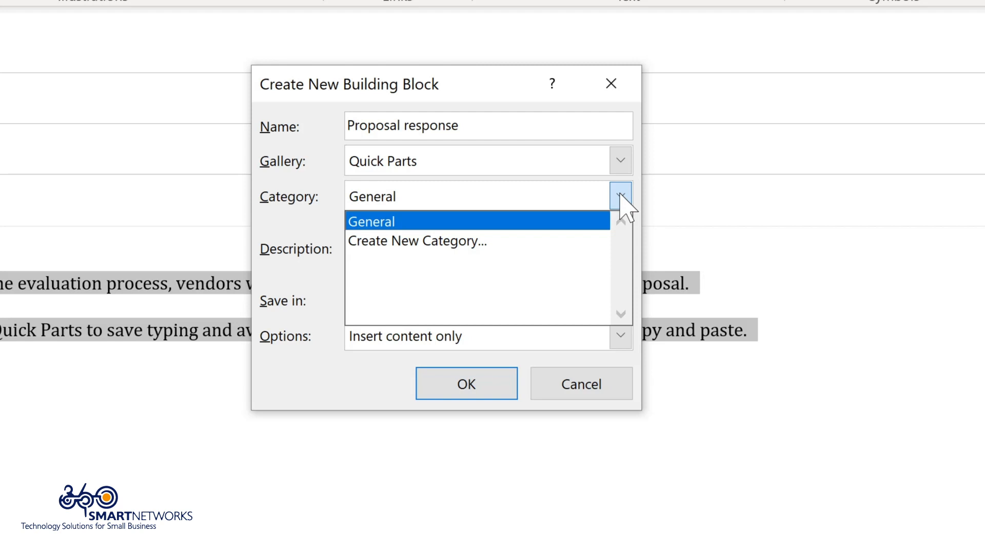
pyautogui.click(417, 241)
pyautogui.write('Pro')
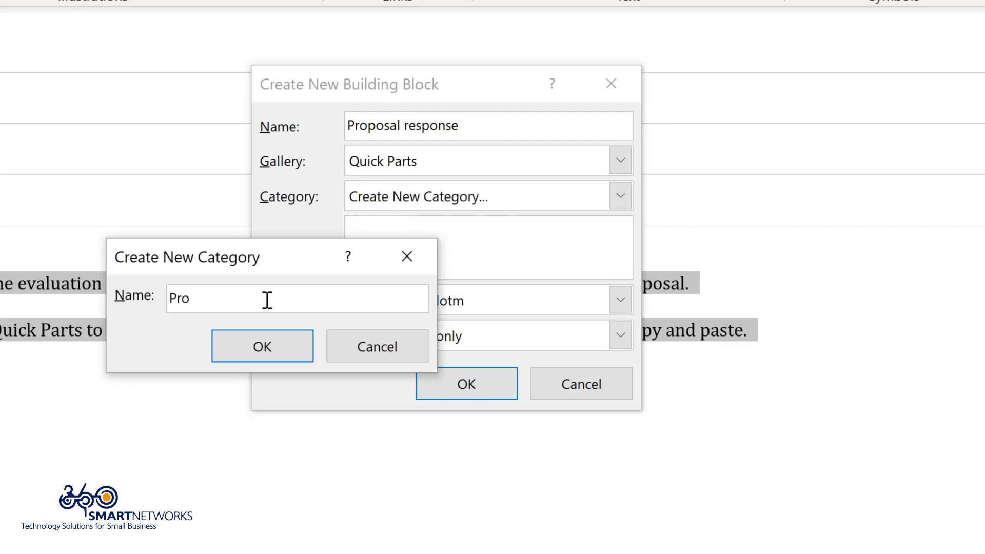
pyautogui.write('posals')
pyautogui.press('Return')
# Describe the building block as "Response to project proposals", keep the Insert content only option, and save it
pyautogui.click(387, 228)
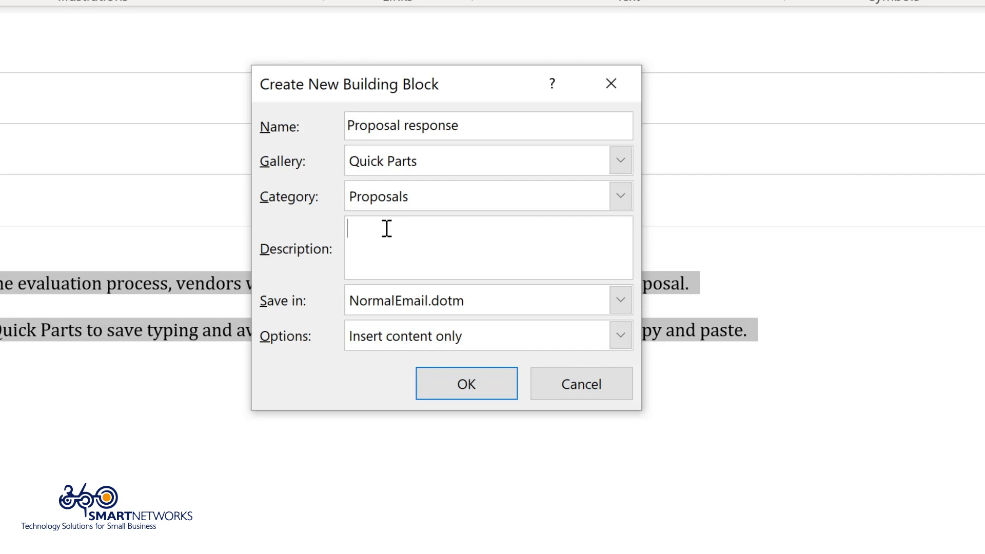
pyautogui.write('Response to project proposals')
pyautogui.click(621, 336)
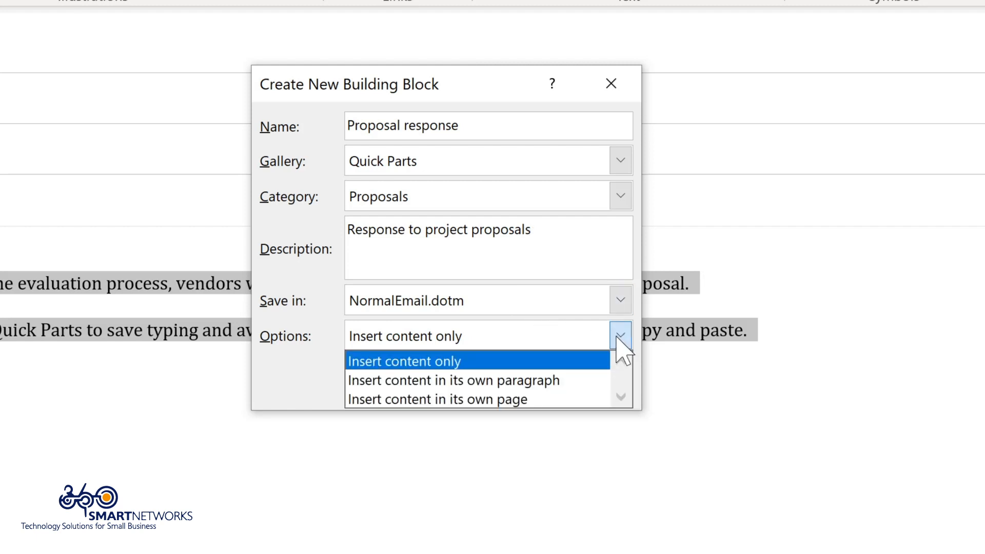
pyautogui.click(618, 339)
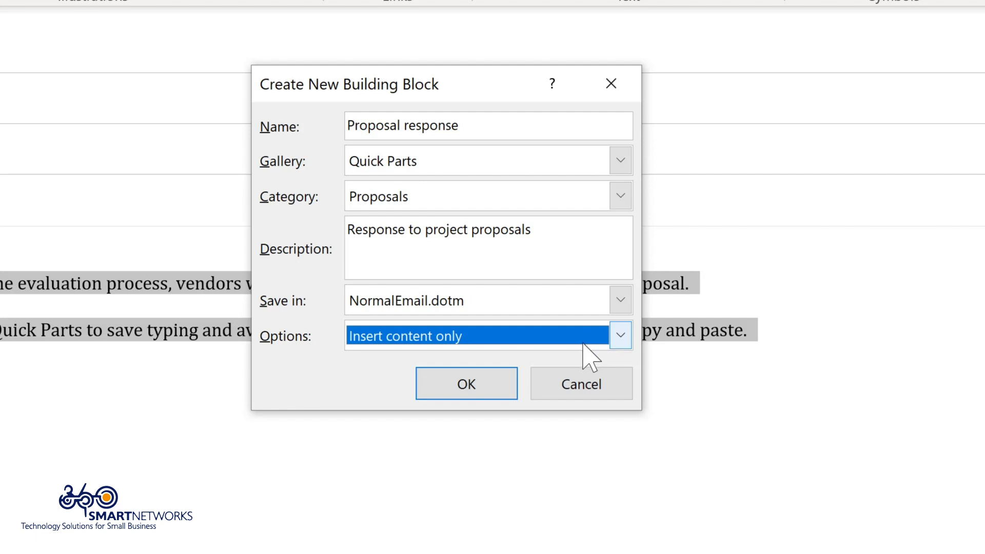
pyautogui.click(467, 384)
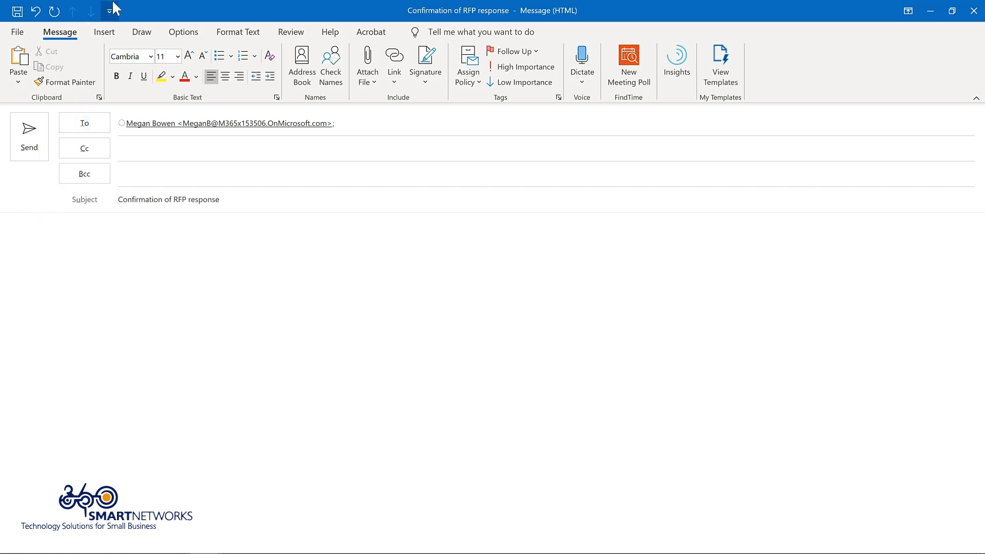
# Insert the Proposal response quick part into the body of the "Confirmation of RFP response" message
pyautogui.click(107, 36)
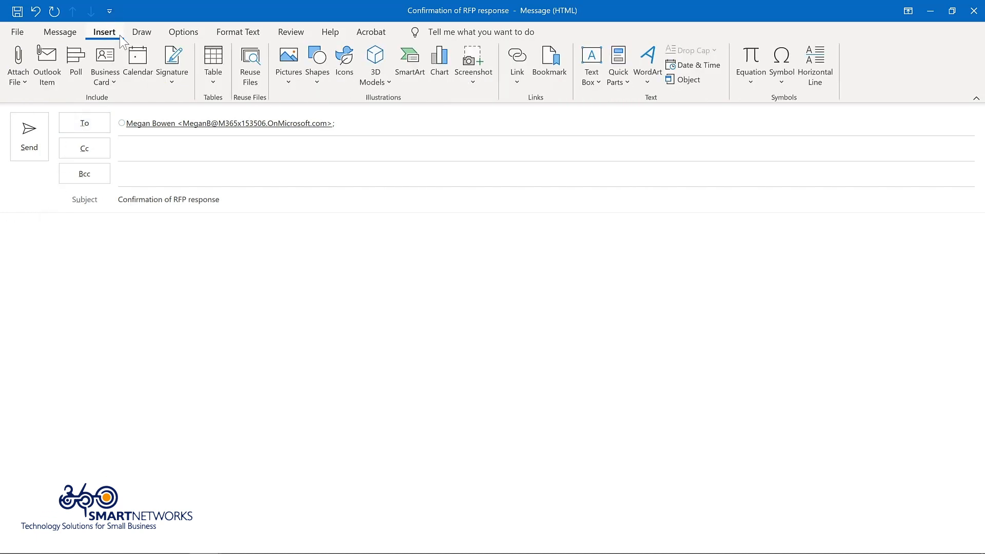
pyautogui.click(617, 82)
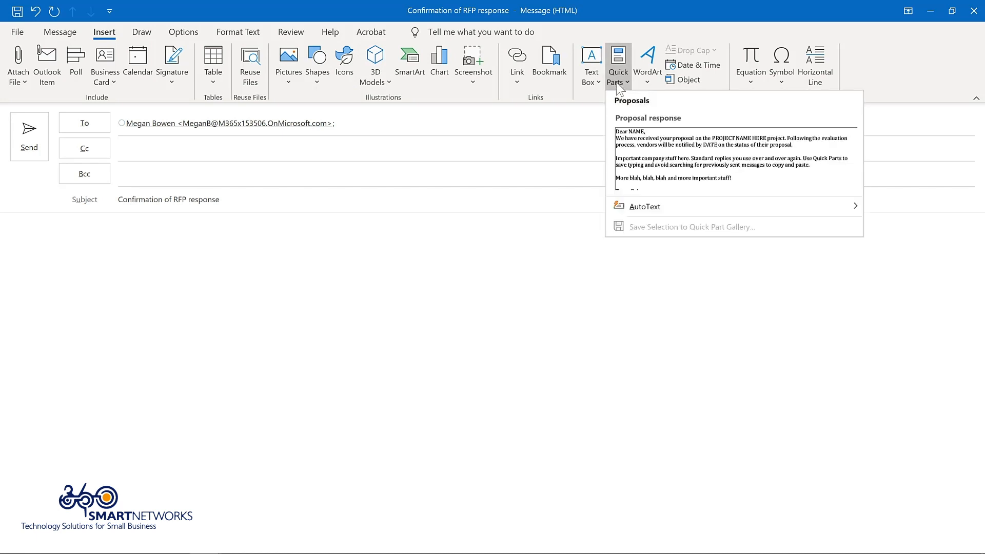
pyautogui.click(662, 148)
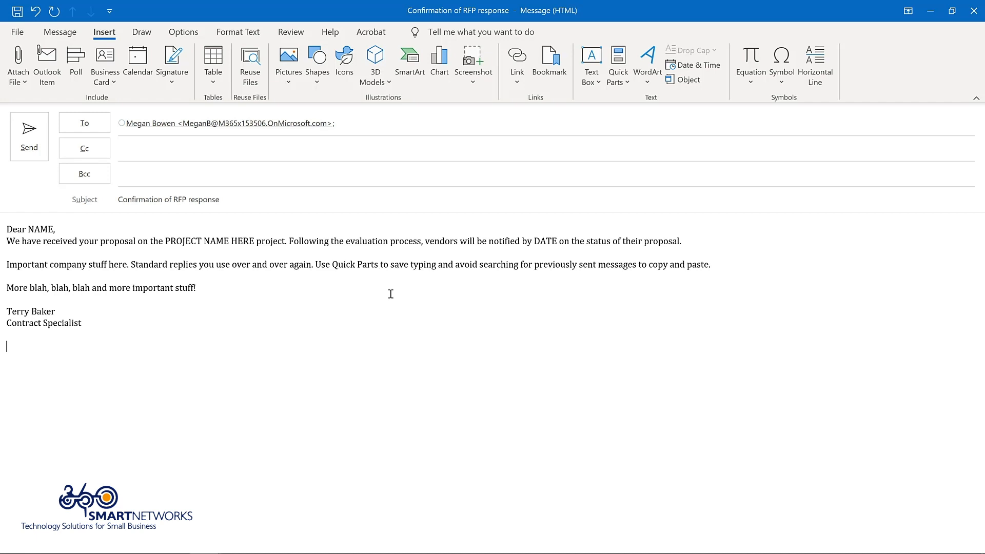
# Open the organizer for managing or deleting quick parts from the Proposal response entry
pyautogui.click(618, 80)
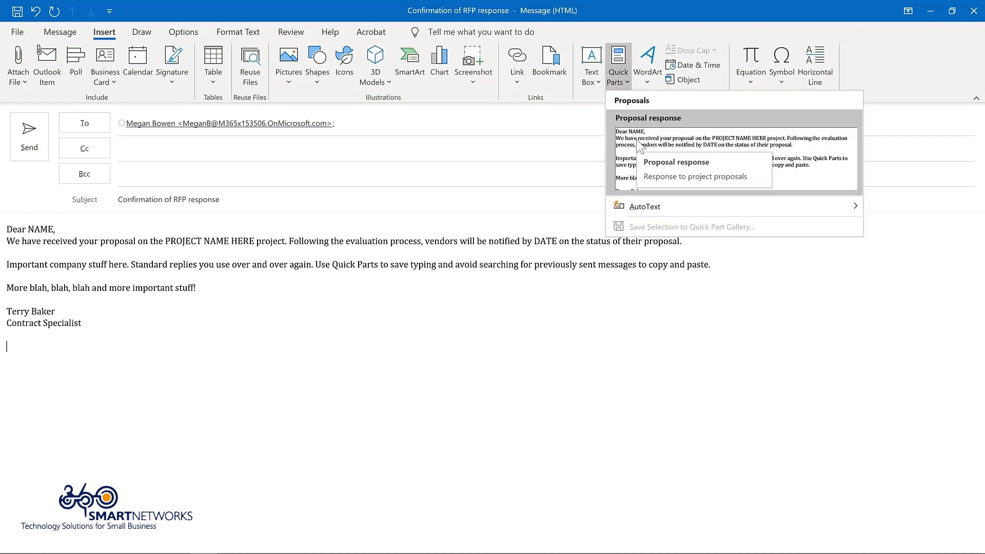
pyautogui.rightClick(640, 147)
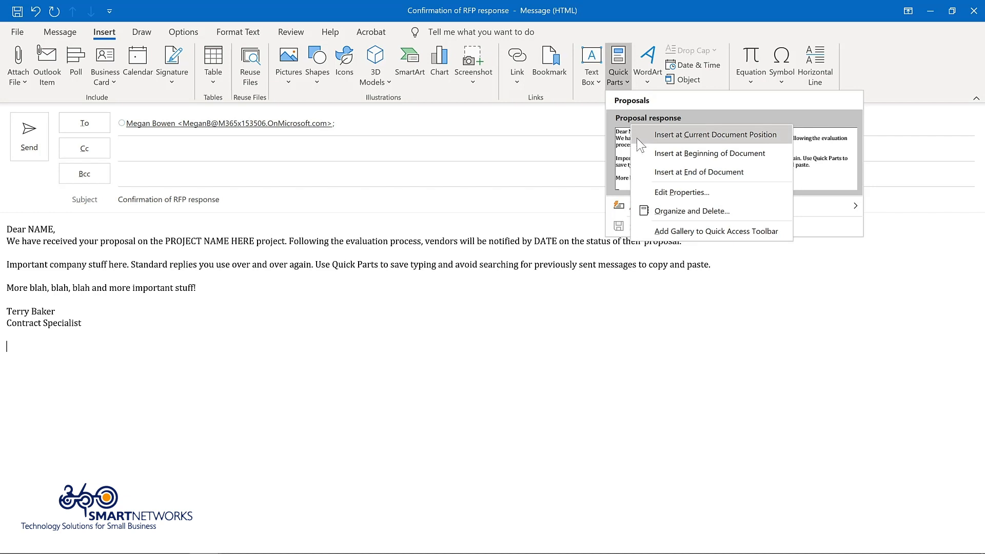
pyautogui.click(661, 208)
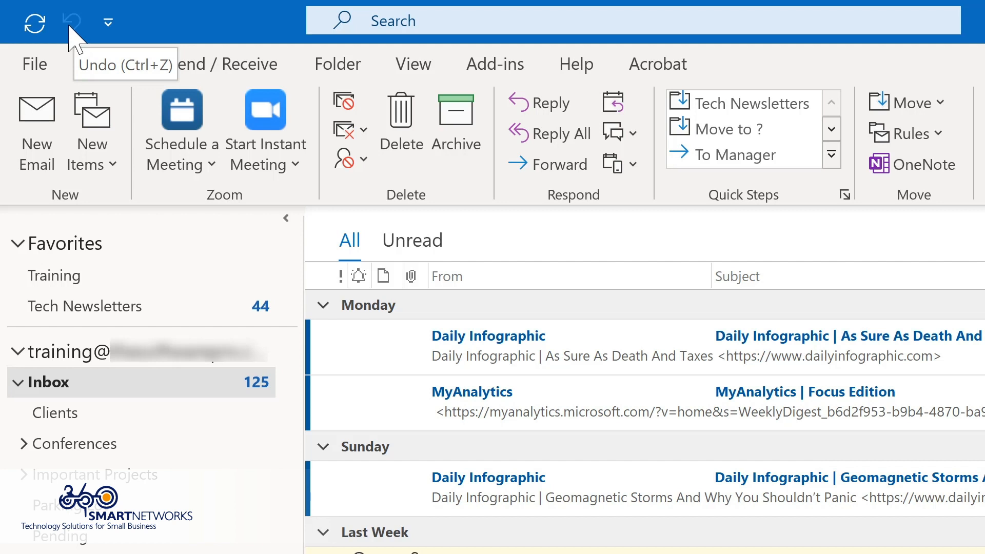
# Add the Reply, Reply All and Forward commands to the main window's Quick Access Toolbar
pyautogui.click(109, 23)
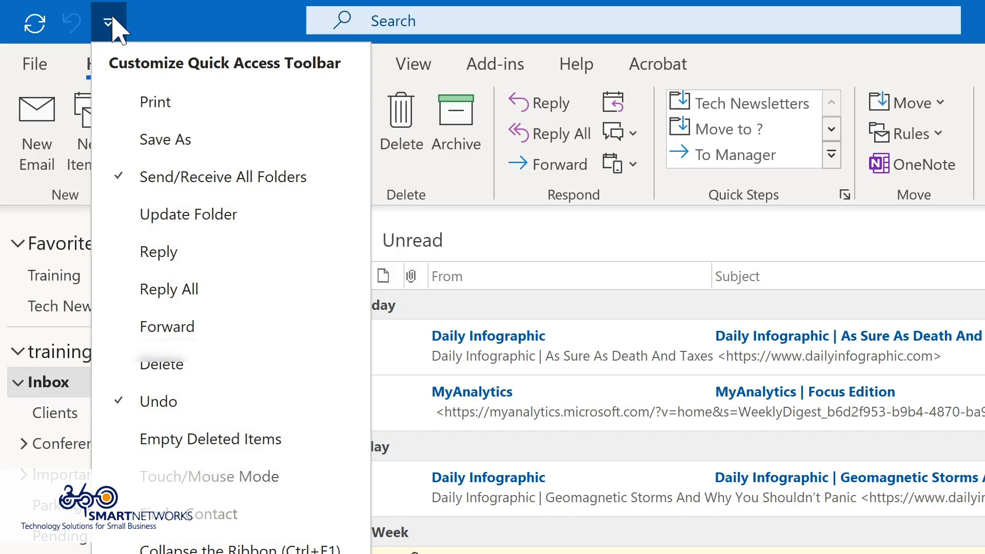
pyautogui.click(157, 253)
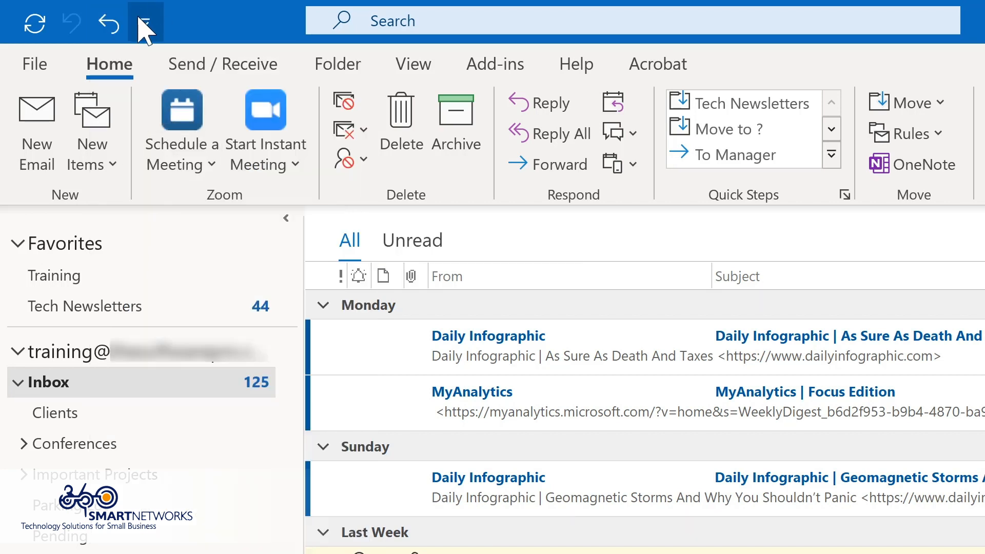
pyautogui.click(149, 21)
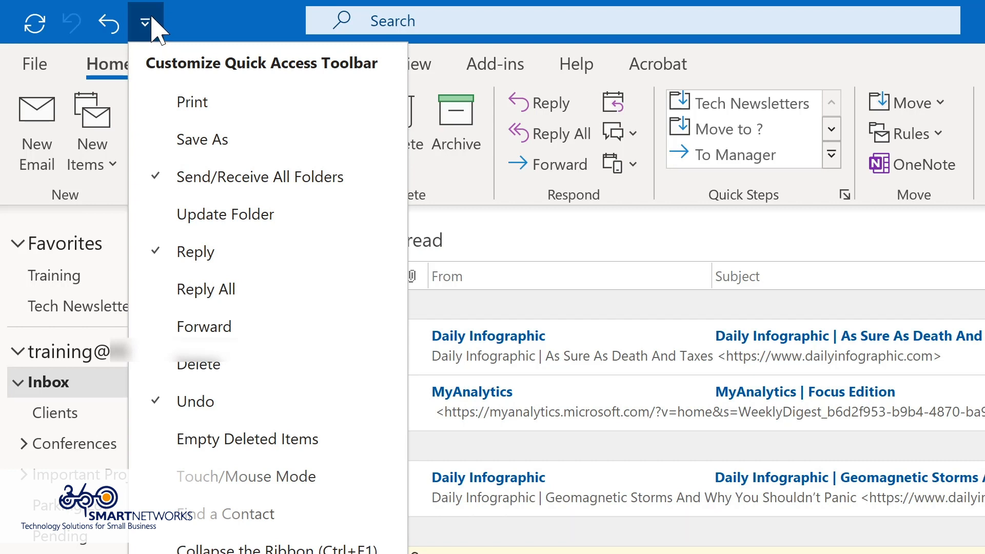
pyautogui.click(180, 291)
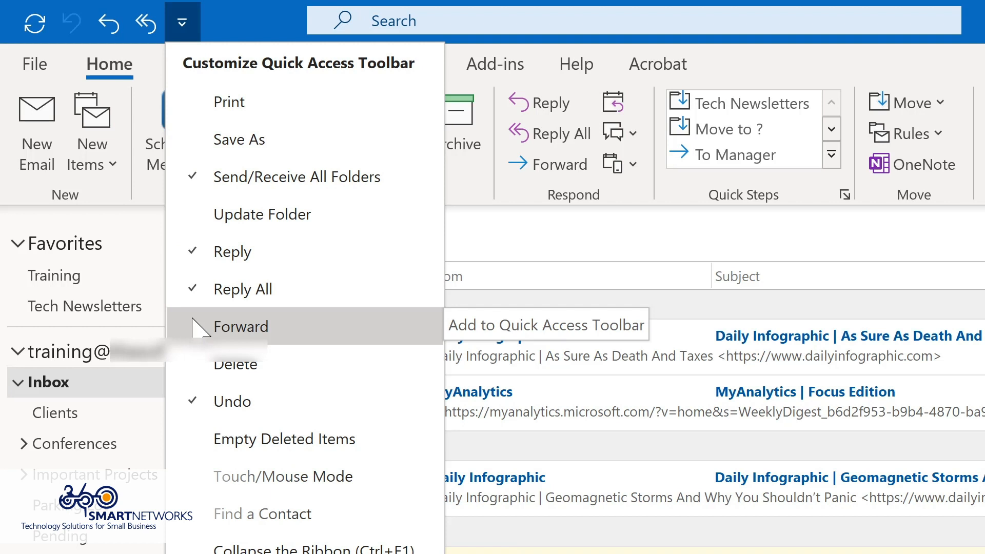
pyautogui.click(194, 326)
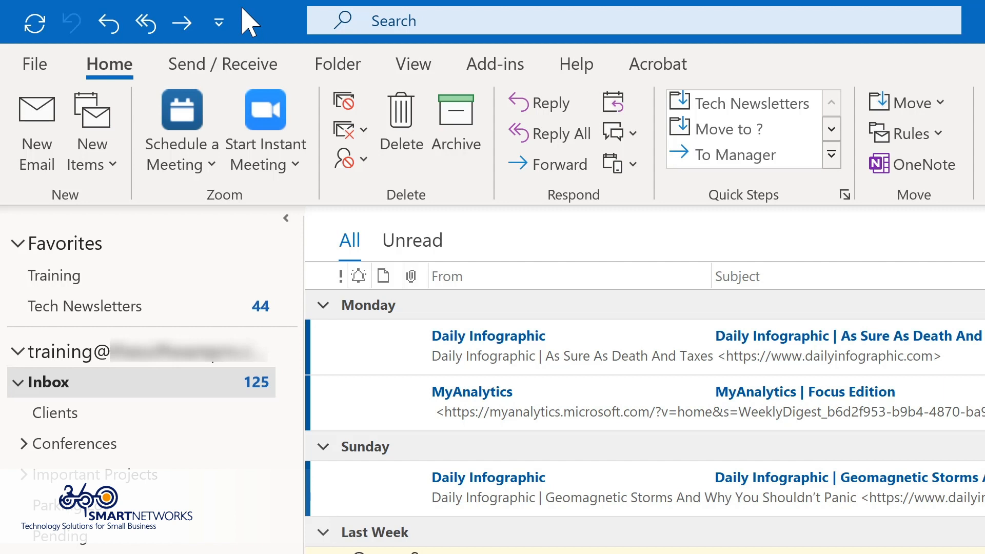
# Create a new email message and add the Quick Parts command to the message window's Quick Access Toolbar
pyautogui.hotkey('ctrl', 'n')
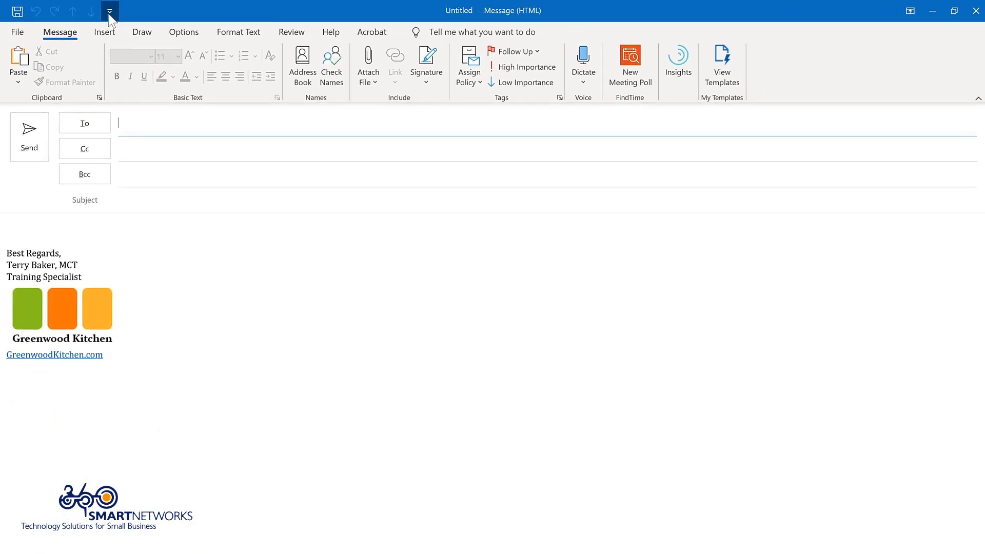
pyautogui.click(110, 12)
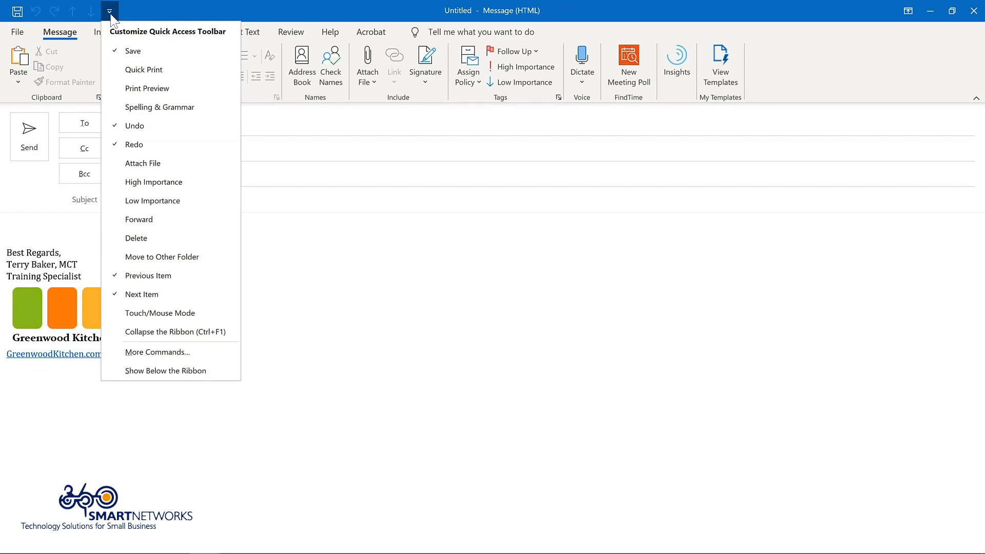
pyautogui.click(110, 13)
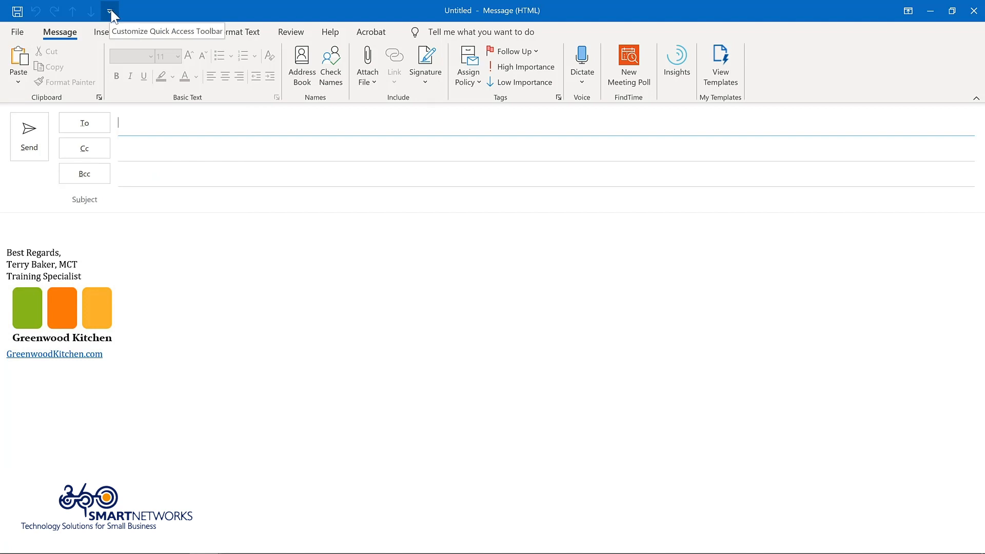
pyautogui.click(39, 219)
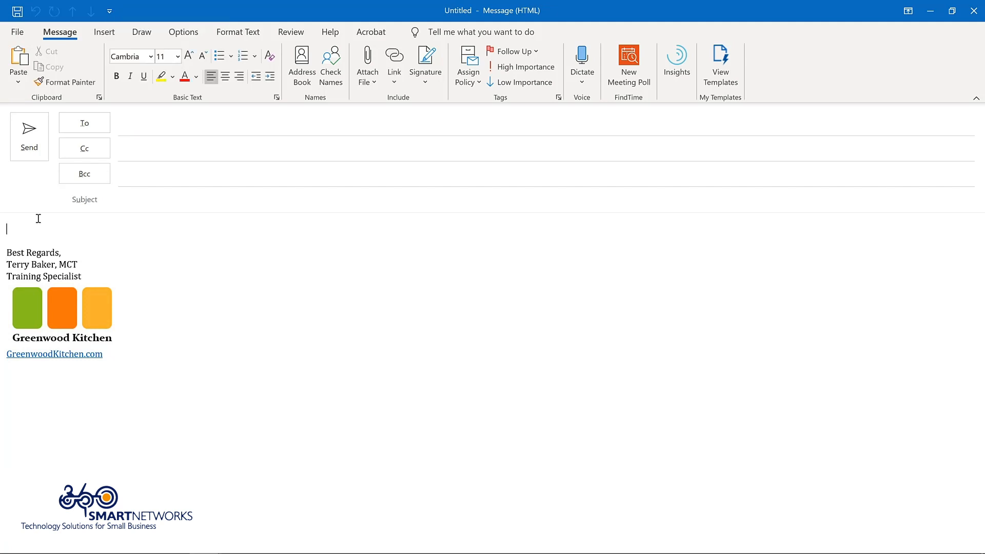
pyautogui.click(104, 33)
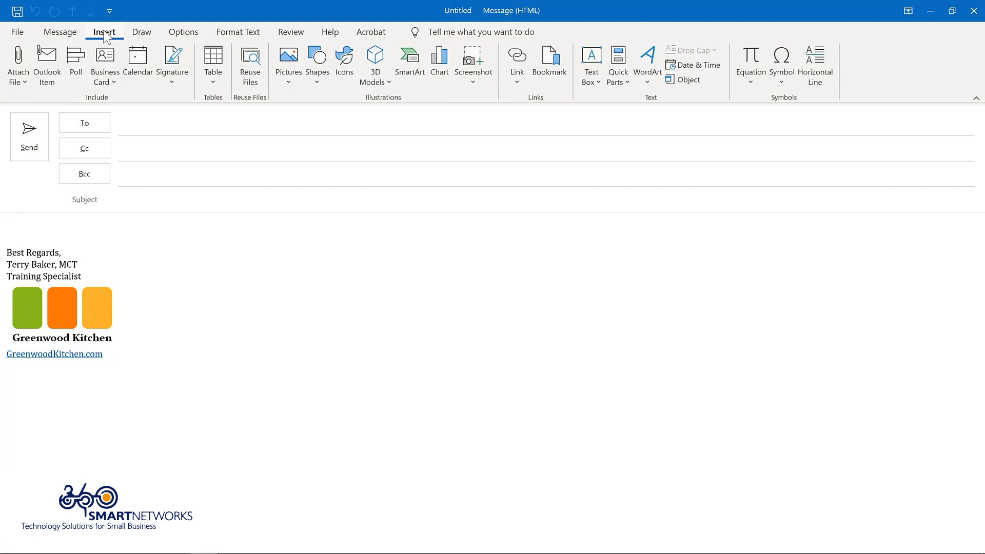
pyautogui.click(617, 60)
pyautogui.rightClick(617, 60)
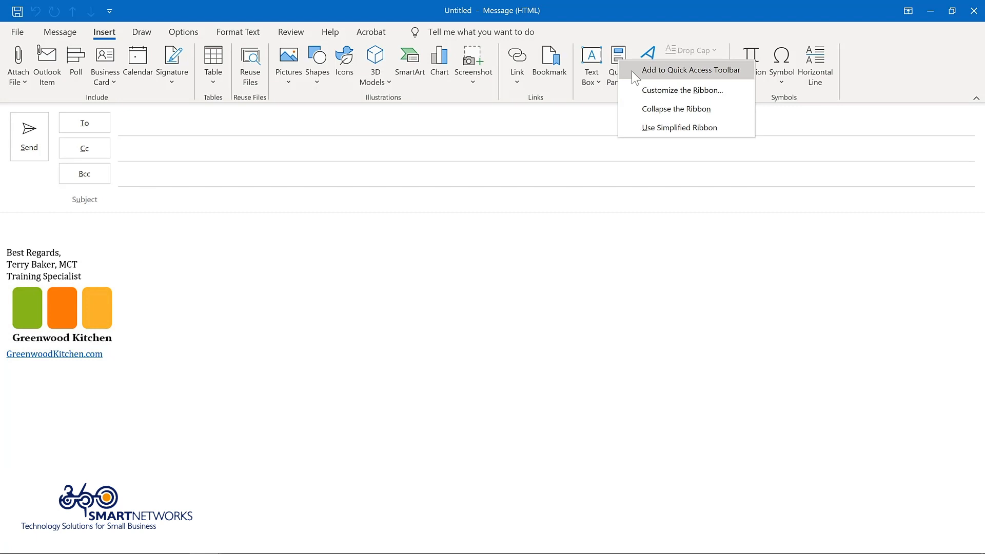
pyautogui.click(636, 71)
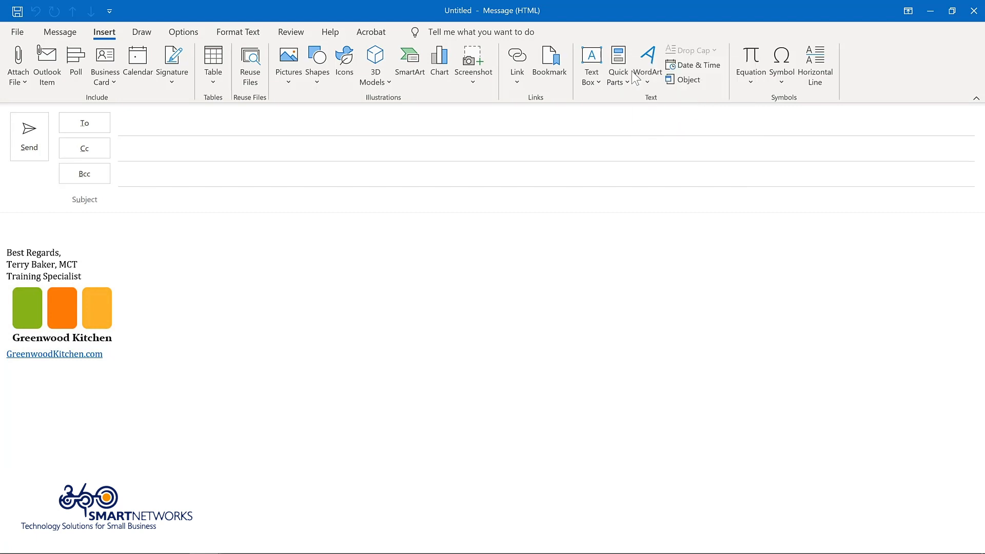
# Add the Delay Delivery command to the message window's Quick Access Toolbar and show the toolbar below the ribbon
pyautogui.click(181, 33)
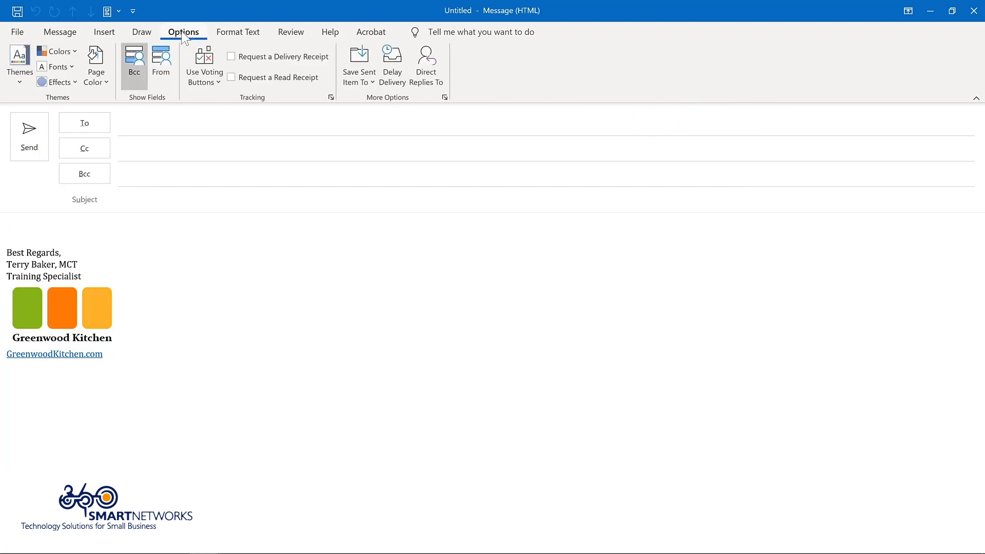
pyautogui.rightClick(397, 65)
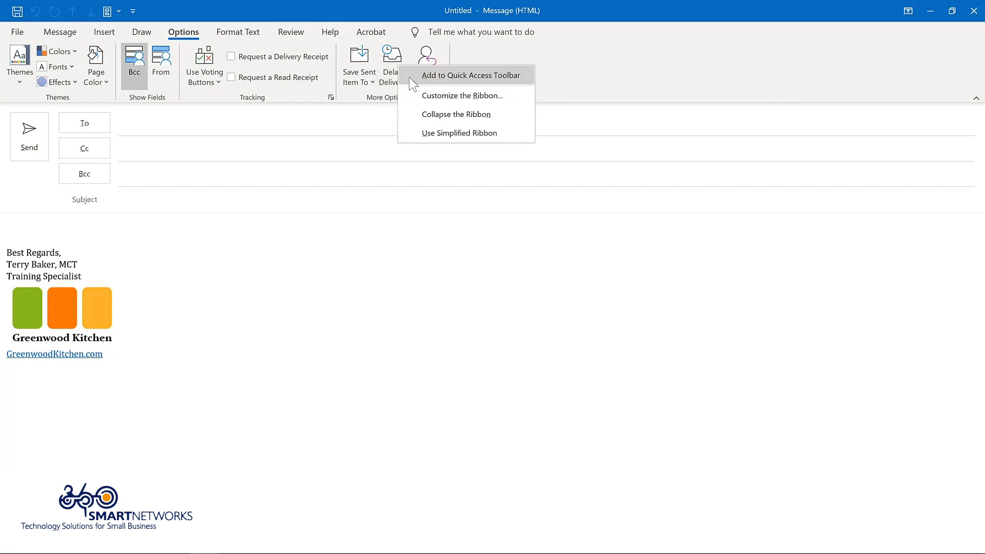
pyautogui.click(412, 75)
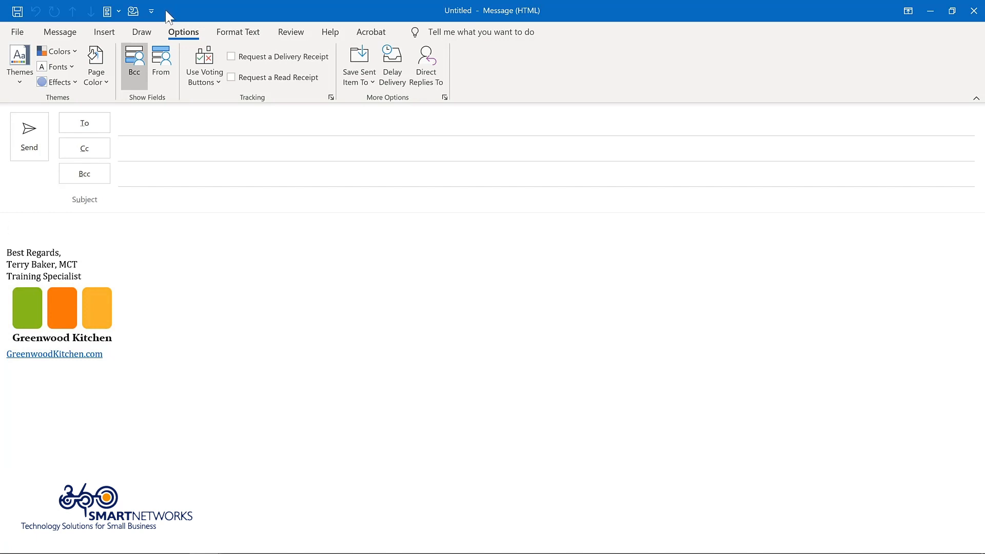
pyautogui.click(152, 11)
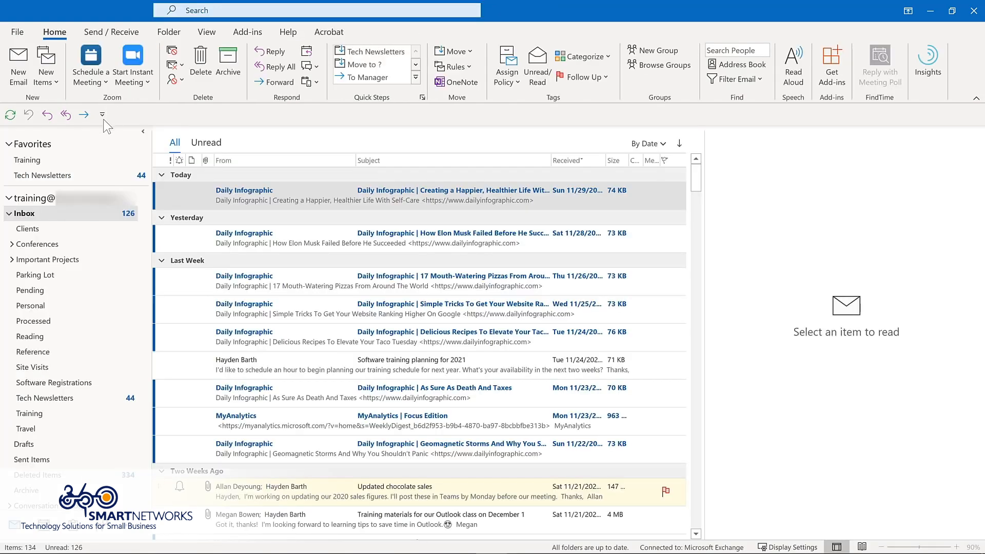
# Customize the main window's Quick Access Toolbar by adding the Manage Rules & Alerts, Meeting, New Email and New Task commands
pyautogui.click(102, 114)
pyautogui.click(101, 114)
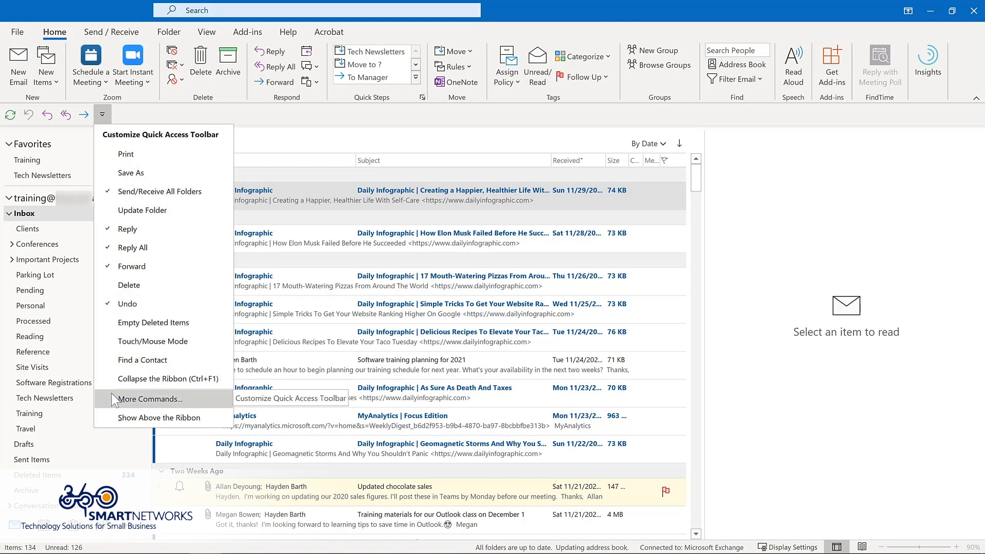
pyautogui.rightClick(61, 118)
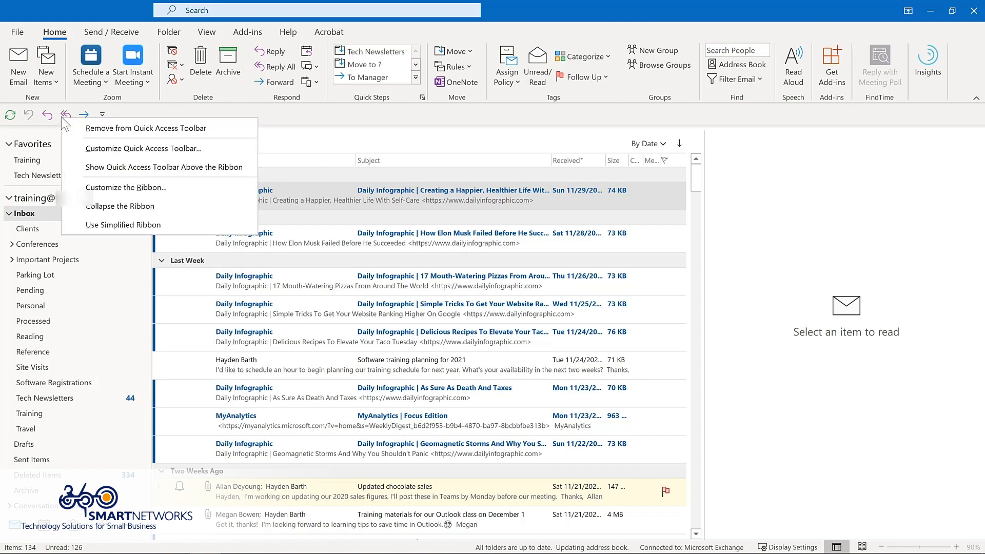
pyautogui.click(80, 146)
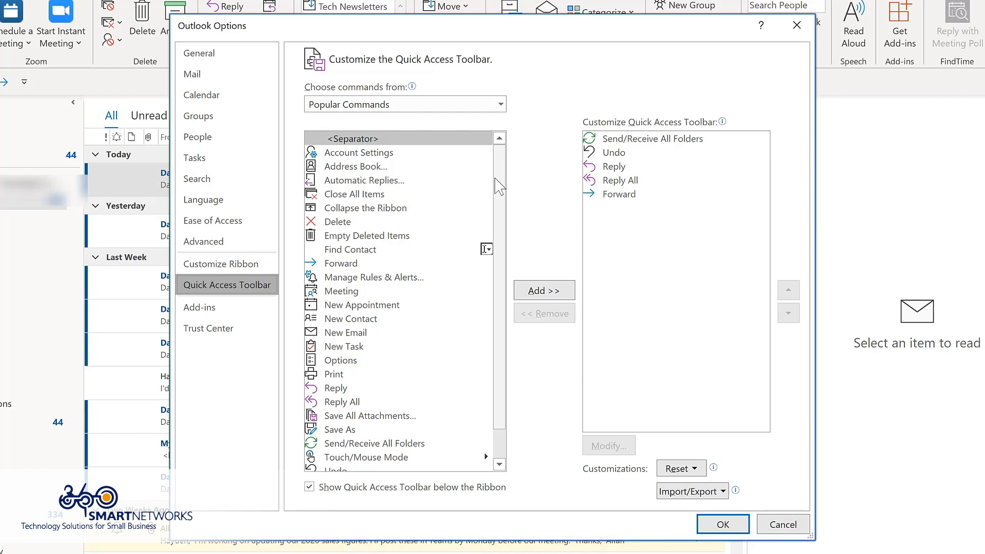
pyautogui.click(373, 281)
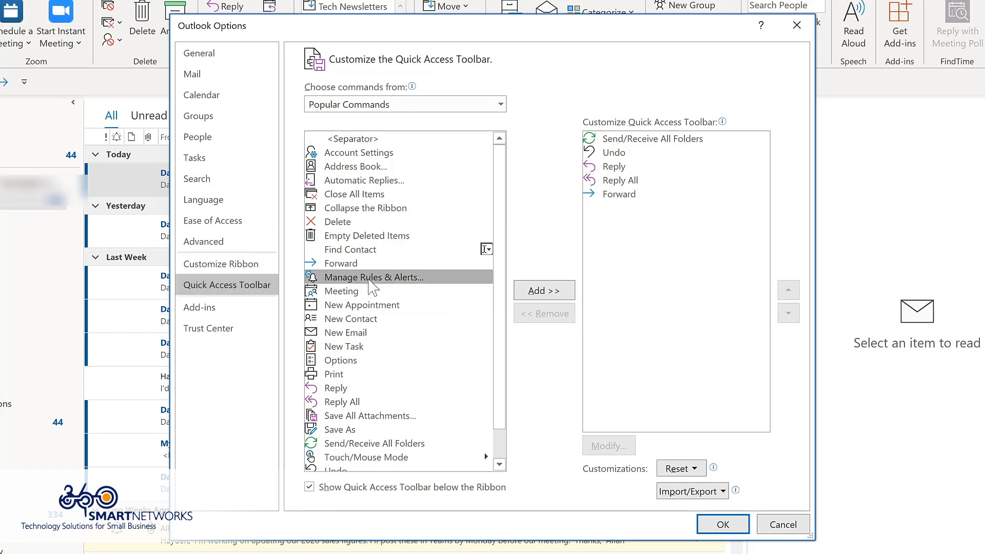
pyautogui.click(549, 296)
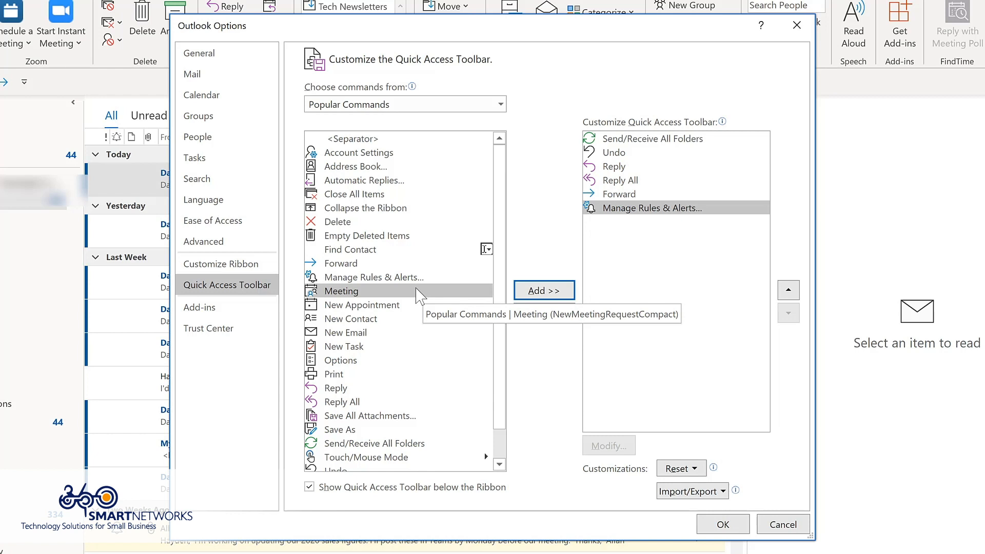
pyautogui.click(537, 292)
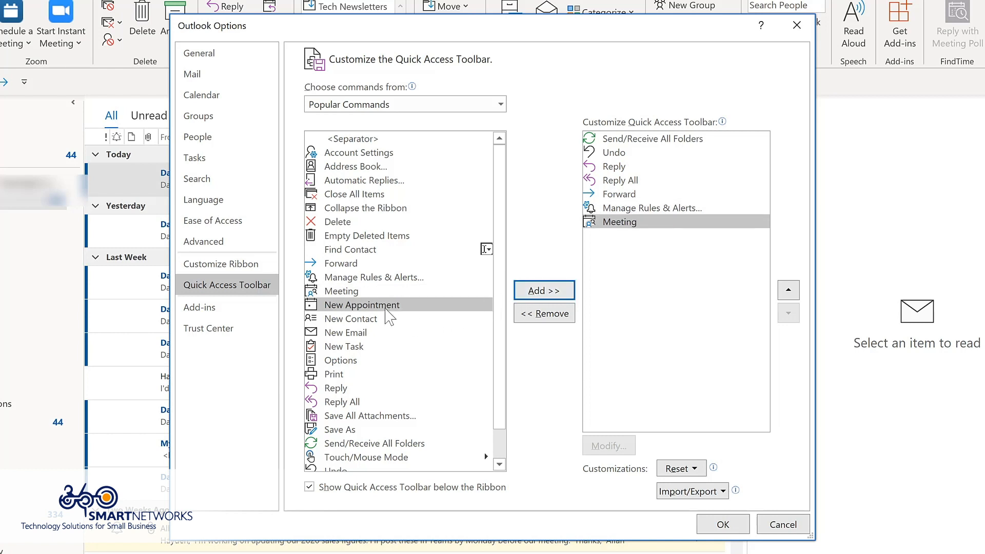
pyautogui.click(352, 333)
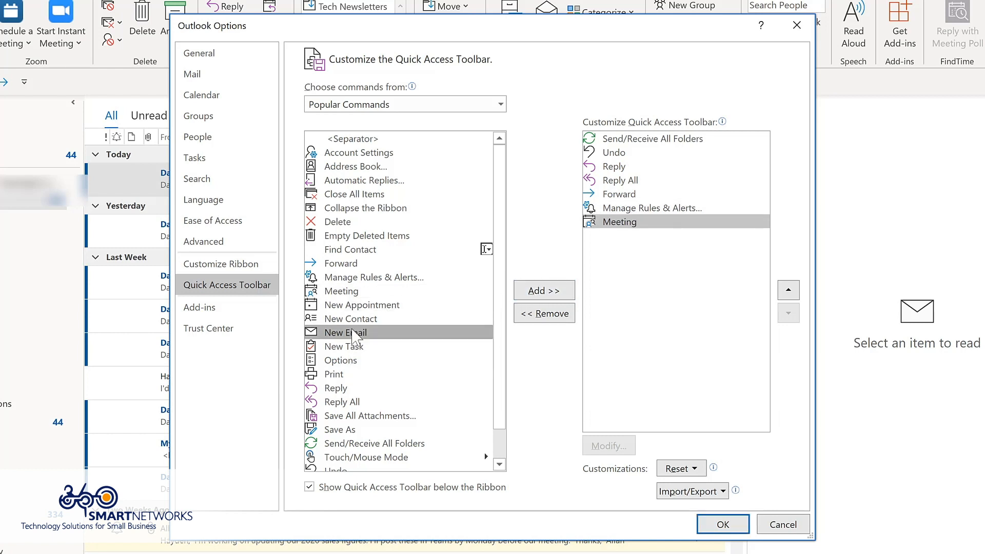
pyautogui.doubleClick(352, 333)
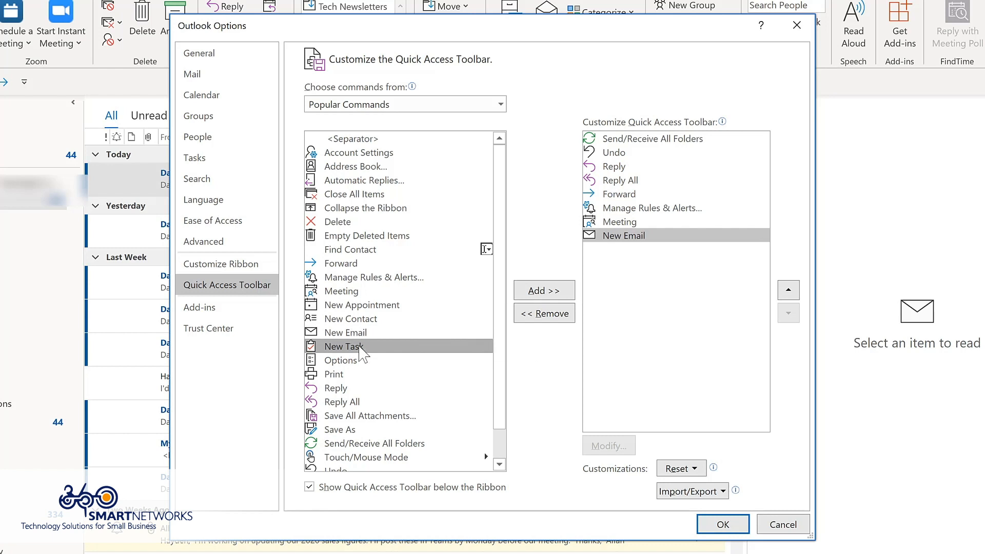
pyautogui.doubleClick(359, 348)
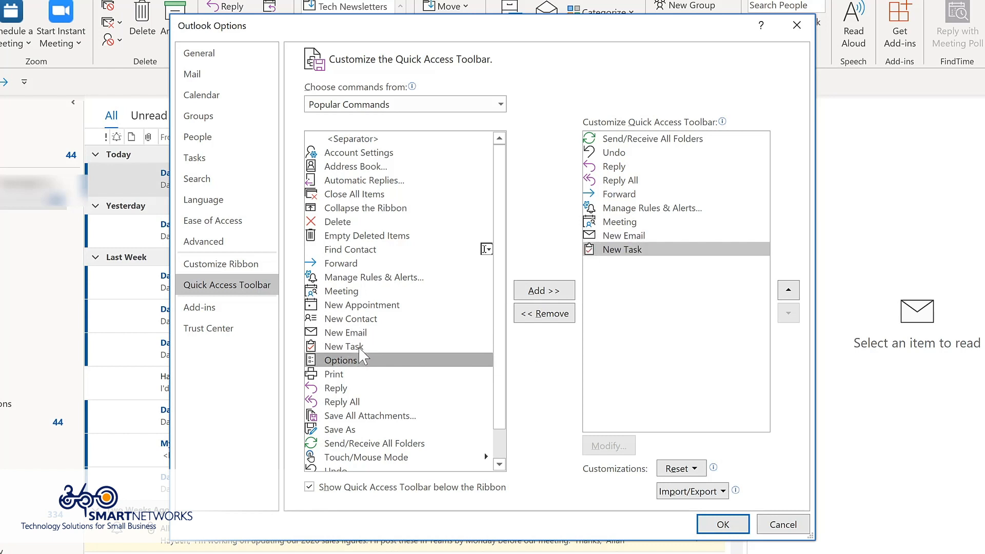
# Move New Email above Manage Rules & Alerts in the Quick Access Toolbar order and save the customization
pyautogui.click(501, 106)
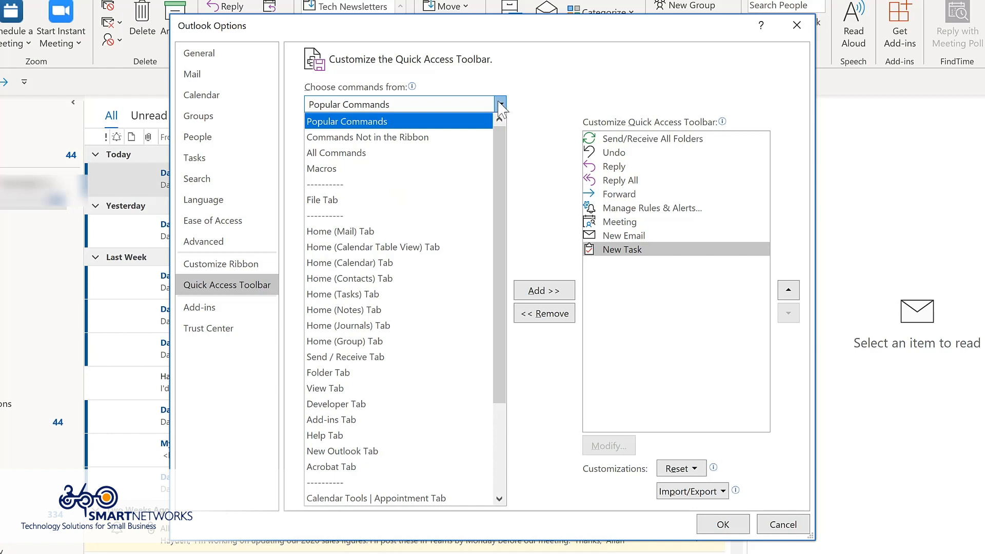
pyautogui.click(662, 239)
pyautogui.click(662, 239)
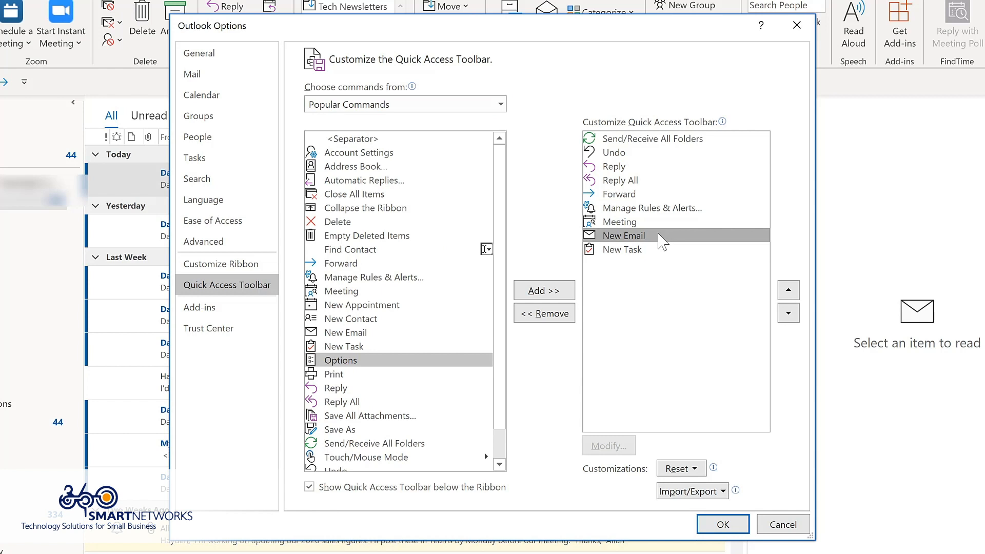
pyautogui.doubleClick(789, 290)
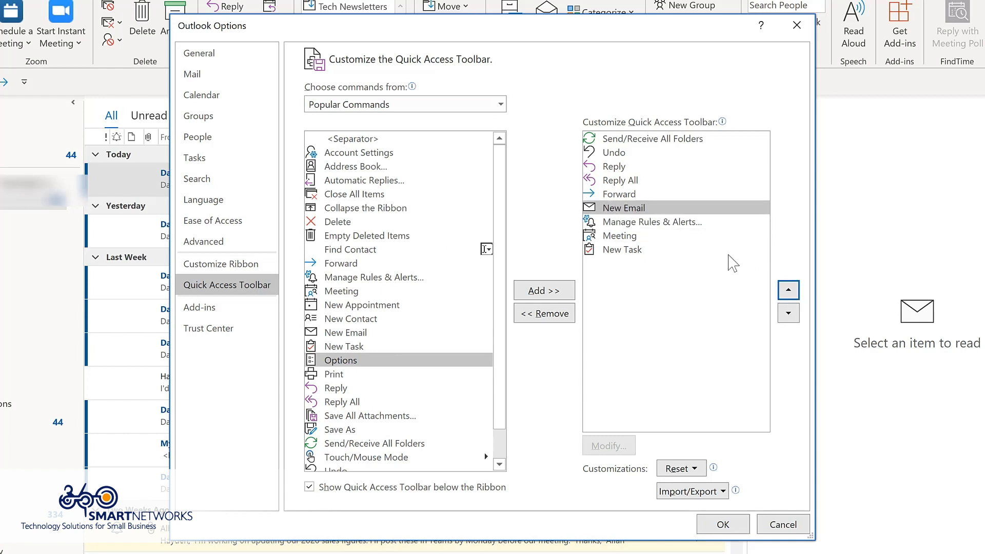
pyautogui.press('Return')
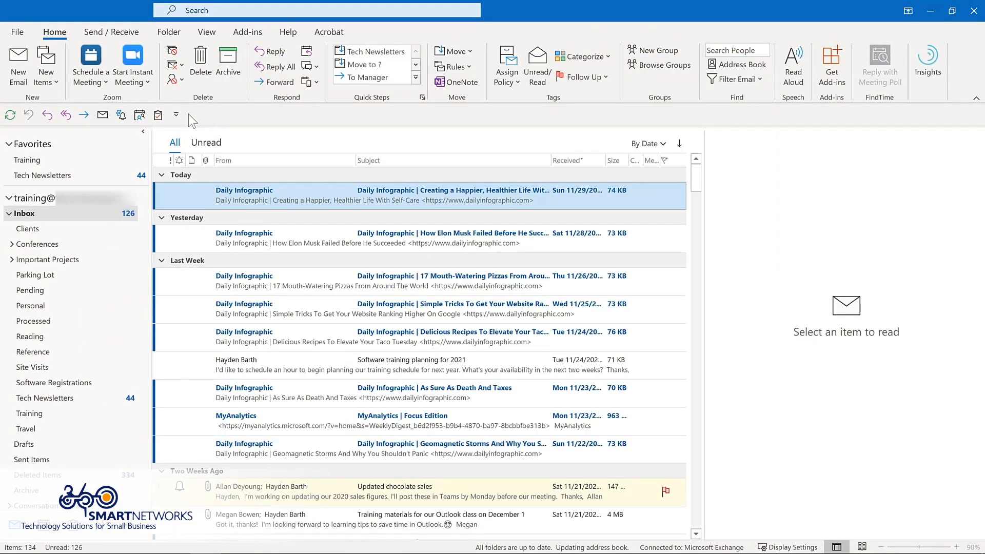